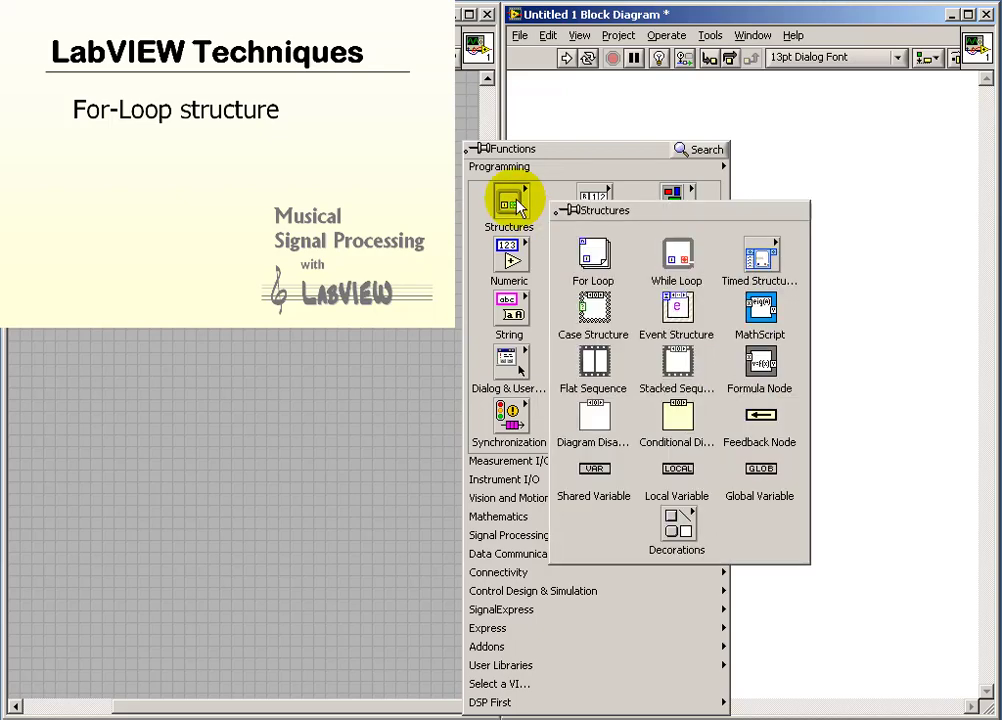
# - Draw a For Loop rectangle on the block diagram from the Structures palette
pyautogui.click(595, 258)
pyautogui.moveTo(656, 272)
pyautogui.mouseDown()
pyautogui.moveTo(860, 478)
pyautogui.moveTo(875, 477)
pyautogui.mouseUp()
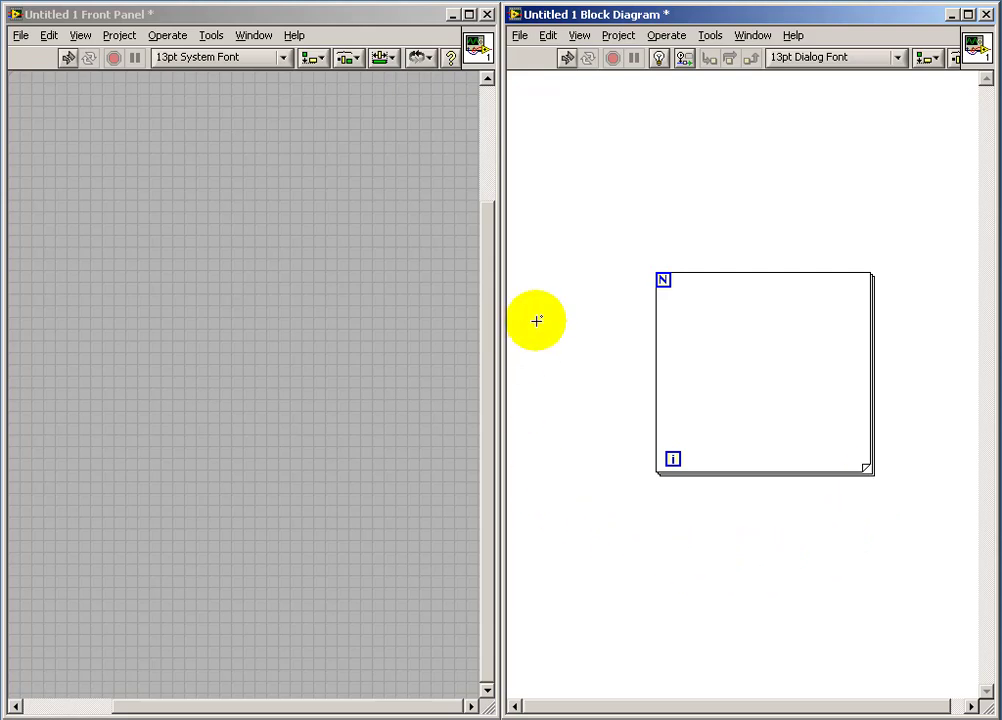
# - Create a control named N wired to the loop's count terminal
pyautogui.click(659, 281)
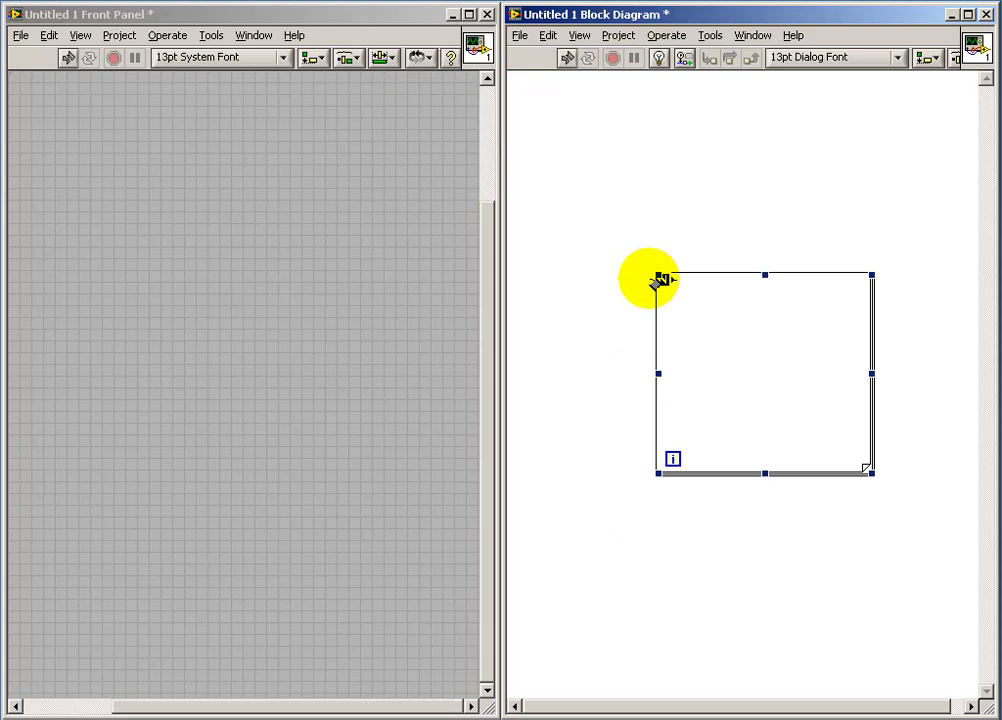
pyautogui.rightClick(659, 281)
pyautogui.click(676, 304)
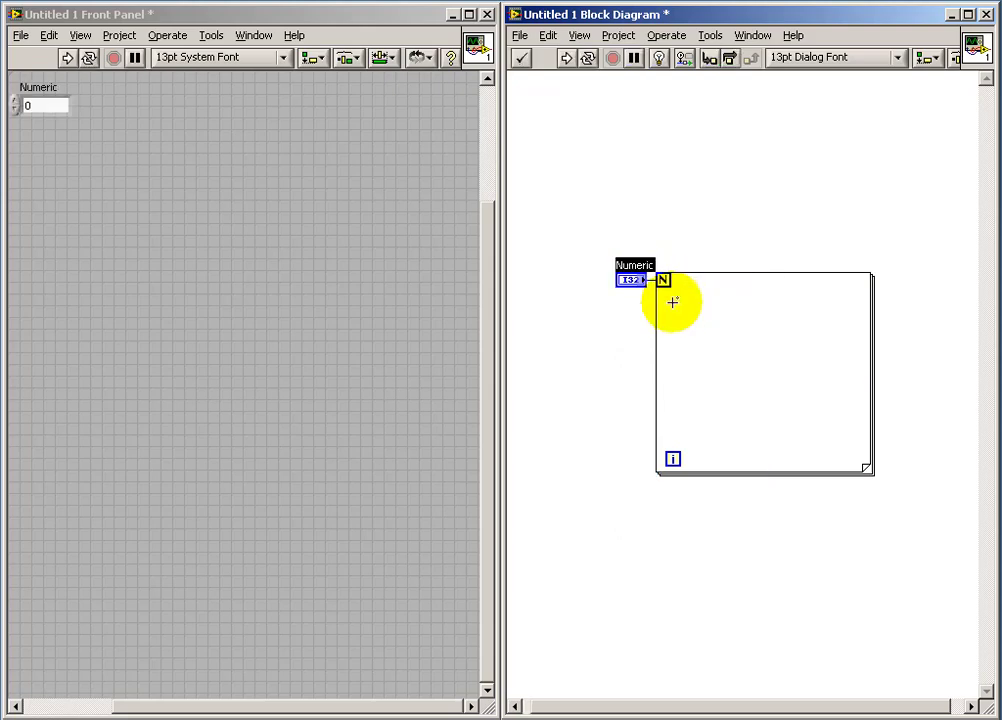
pyautogui.write('N')
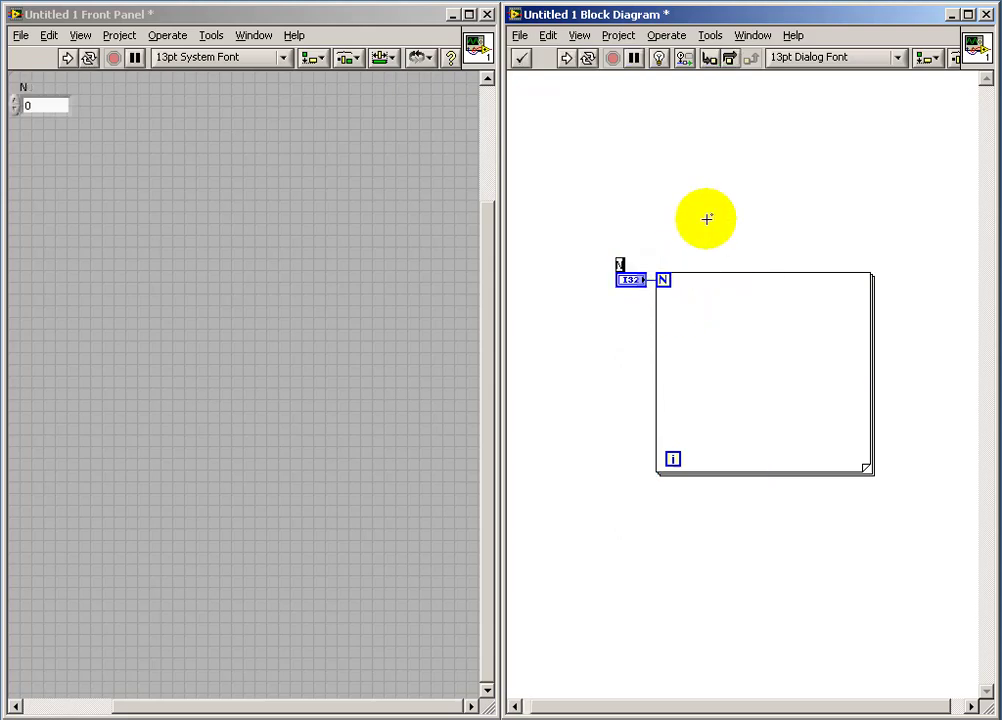
# - Create an indicator named iterator wired to the loop's index terminal
pyautogui.rightClick(685, 458)
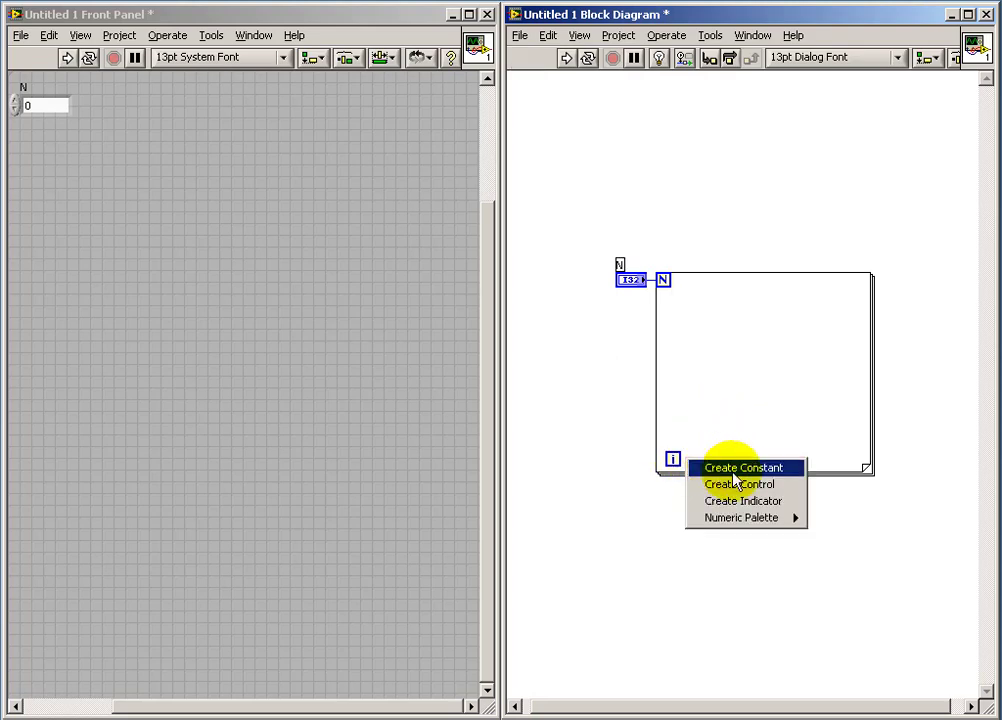
pyautogui.click(755, 503)
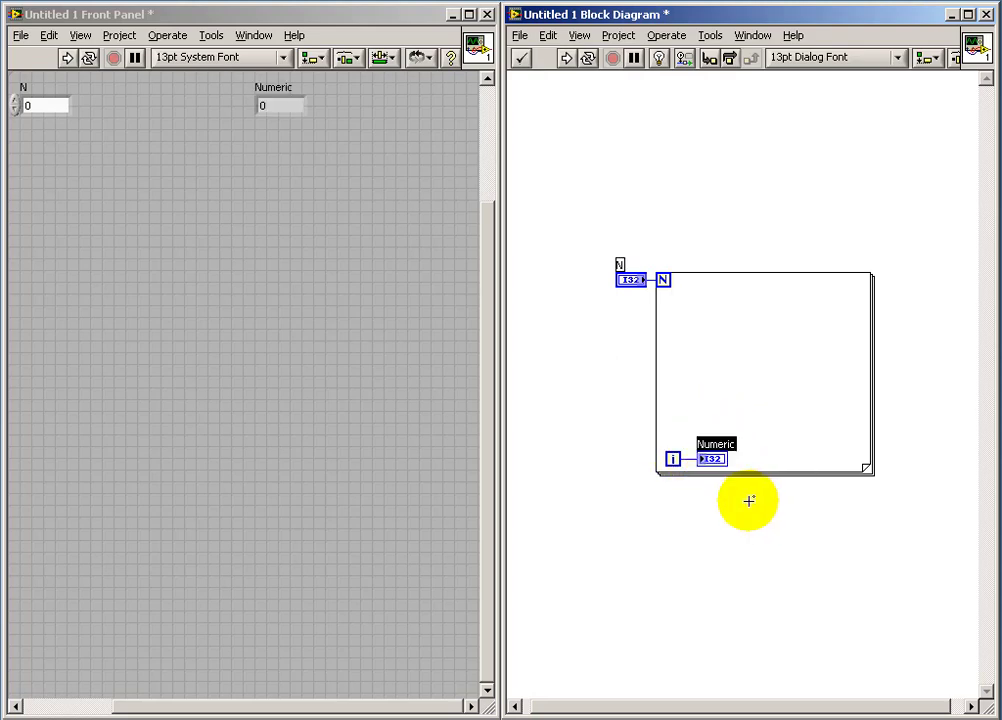
pyautogui.write('iterator')
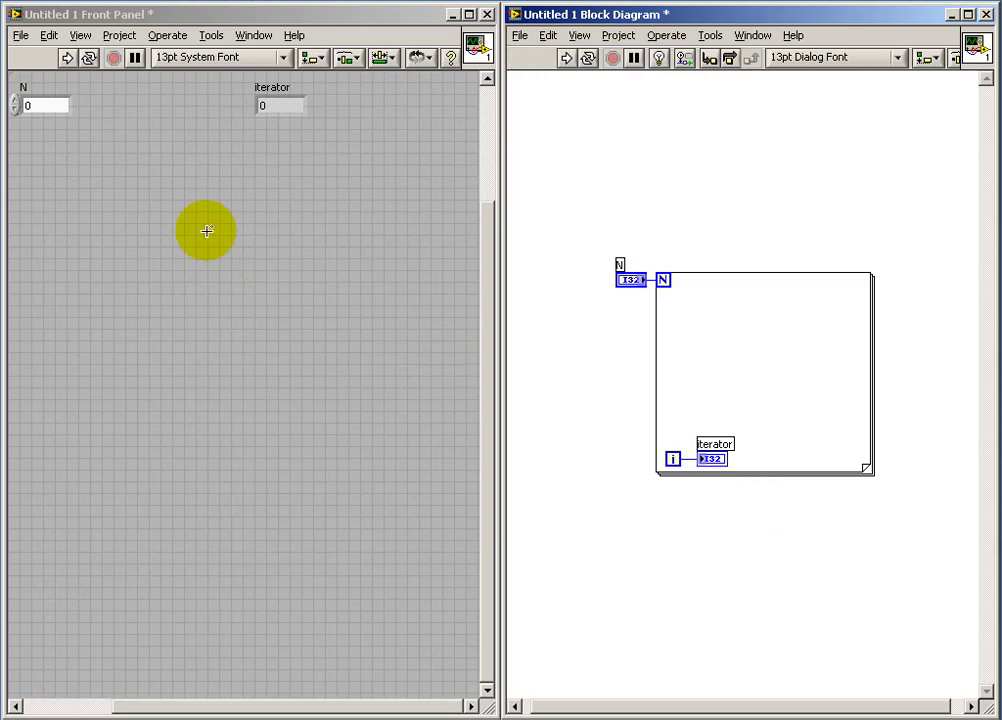
# - Move the N control and iterator indicator side by side mid-panel
pyautogui.doubleClick(48, 106)
pyautogui.moveTo(48, 118); pyautogui.dragTo(161, 318)
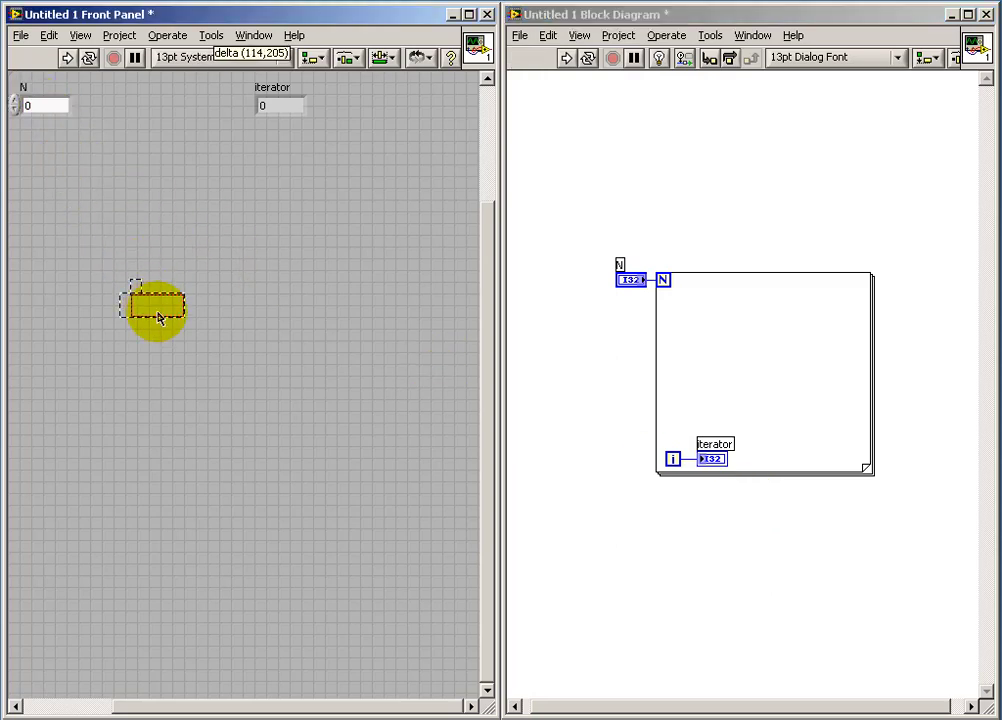
pyautogui.moveTo(282, 117)
pyautogui.mouseDown()
pyautogui.moveTo(236, 318)
pyautogui.moveTo(254, 318)
pyautogui.mouseUp()
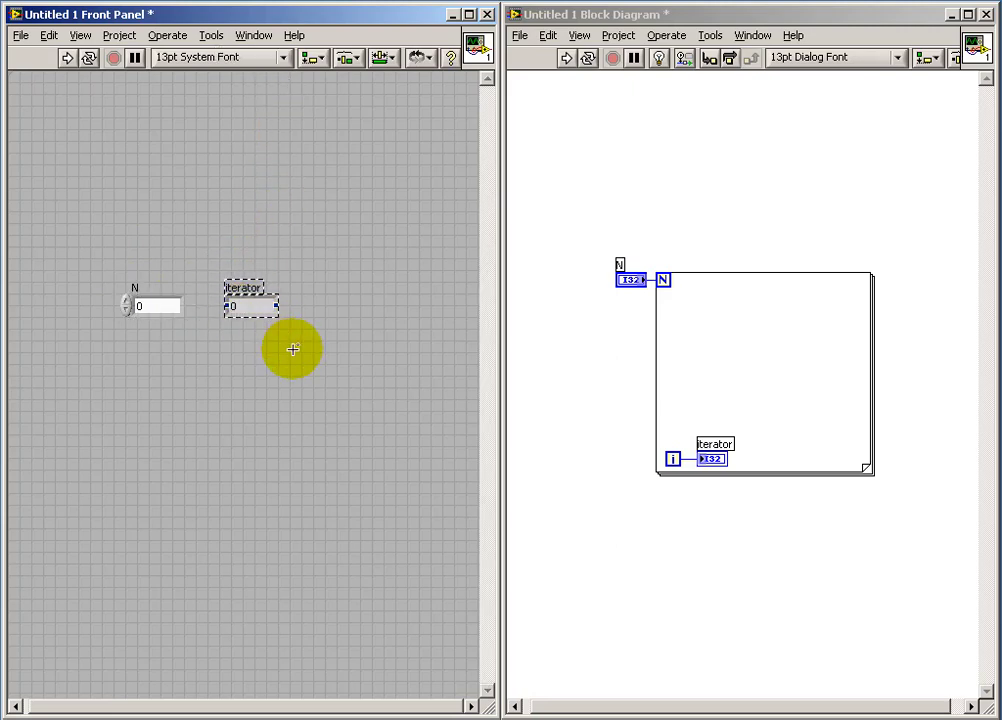
pyautogui.click(201, 338)
# - Run the VI with N at 5, then with N at 50
pyautogui.doubleClick(148, 305)
pyautogui.write('5')
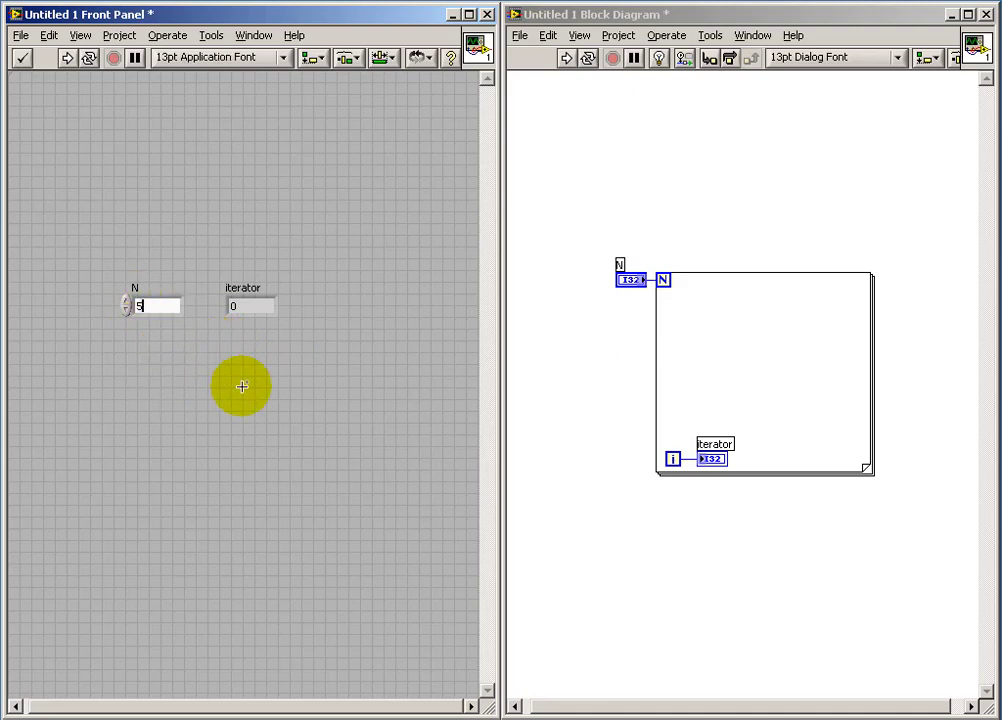
pyautogui.click(67, 58)
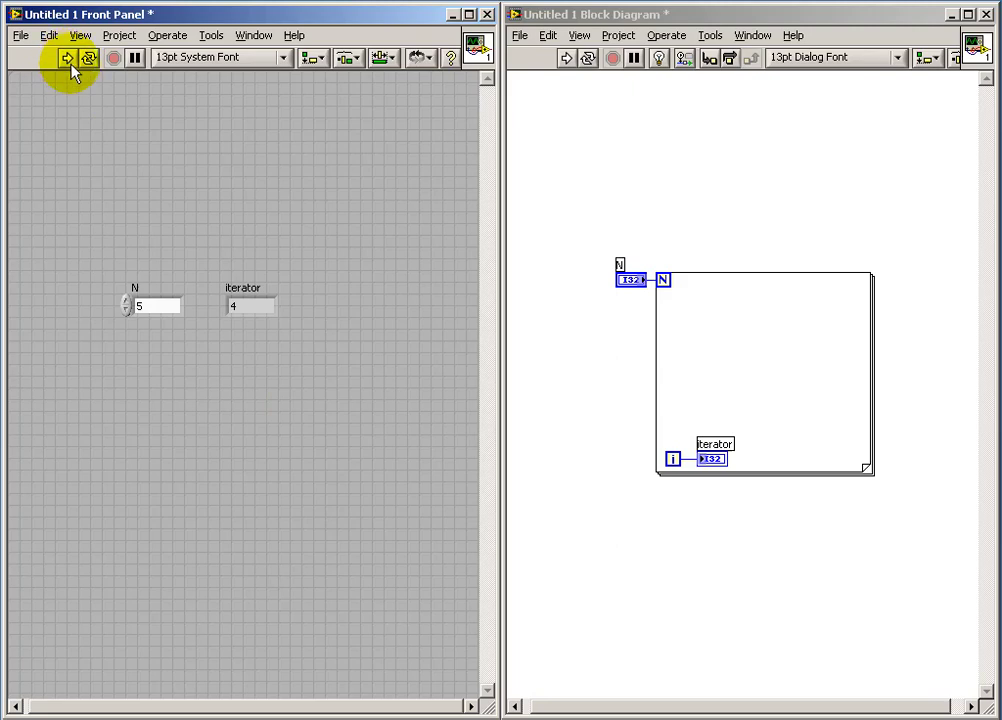
pyautogui.doubleClick(149, 307)
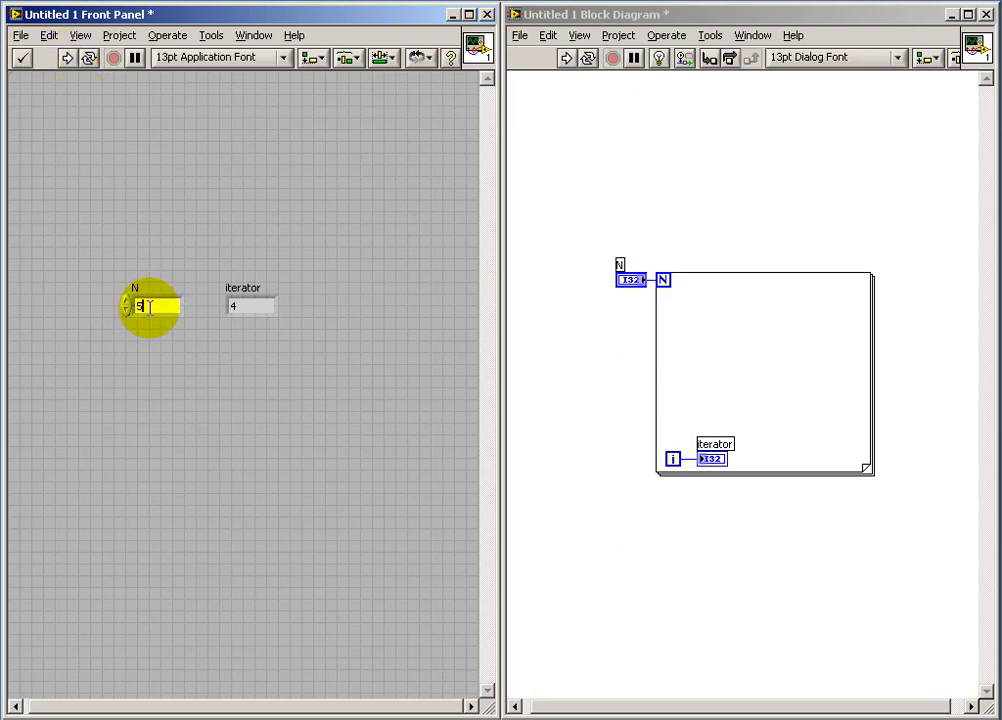
pyautogui.write('50')
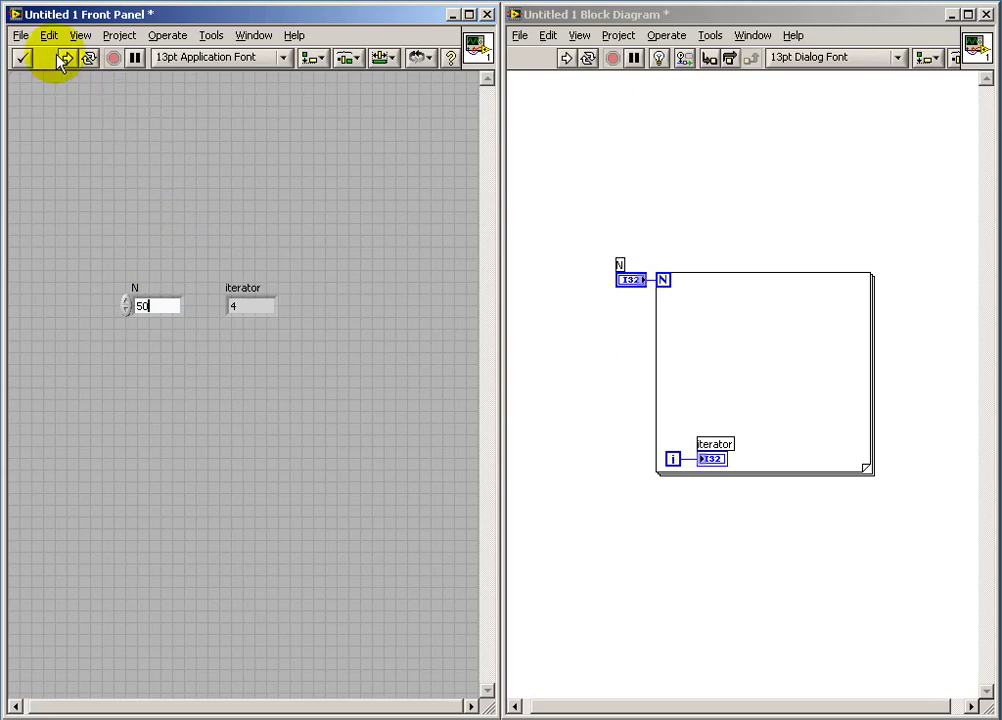
pyautogui.click(67, 58)
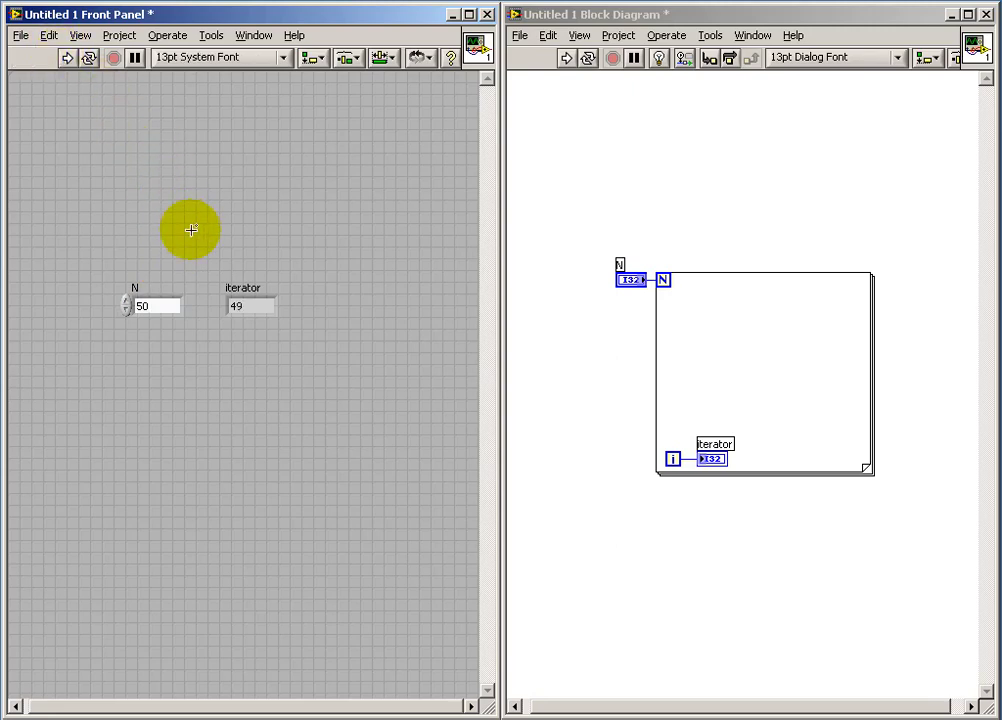
# - Add a 200 ms Wait Until Next ms Multiple inside the loop and run the VI
pyautogui.rightClick(792, 418)
pyautogui.click(738, 310)
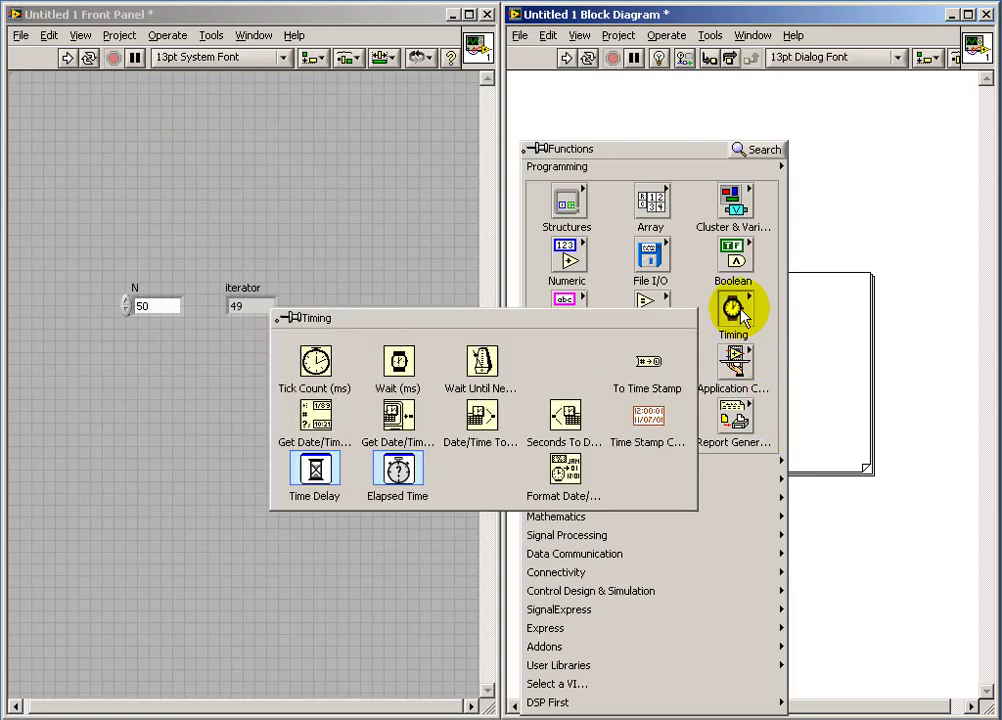
pyautogui.click(500, 368)
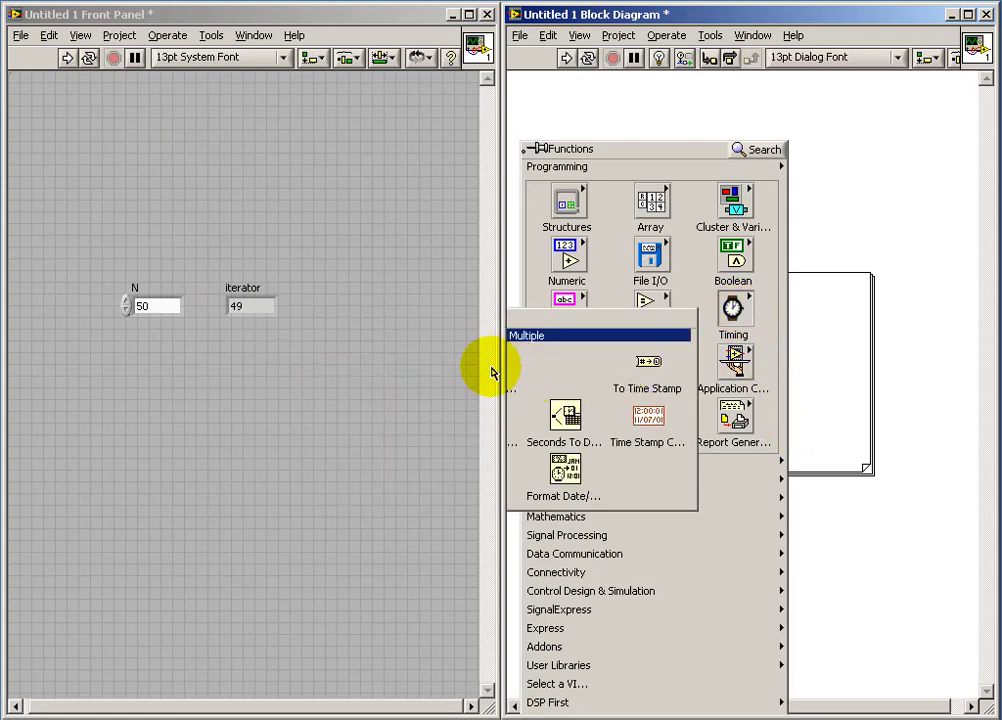
pyautogui.click(829, 430)
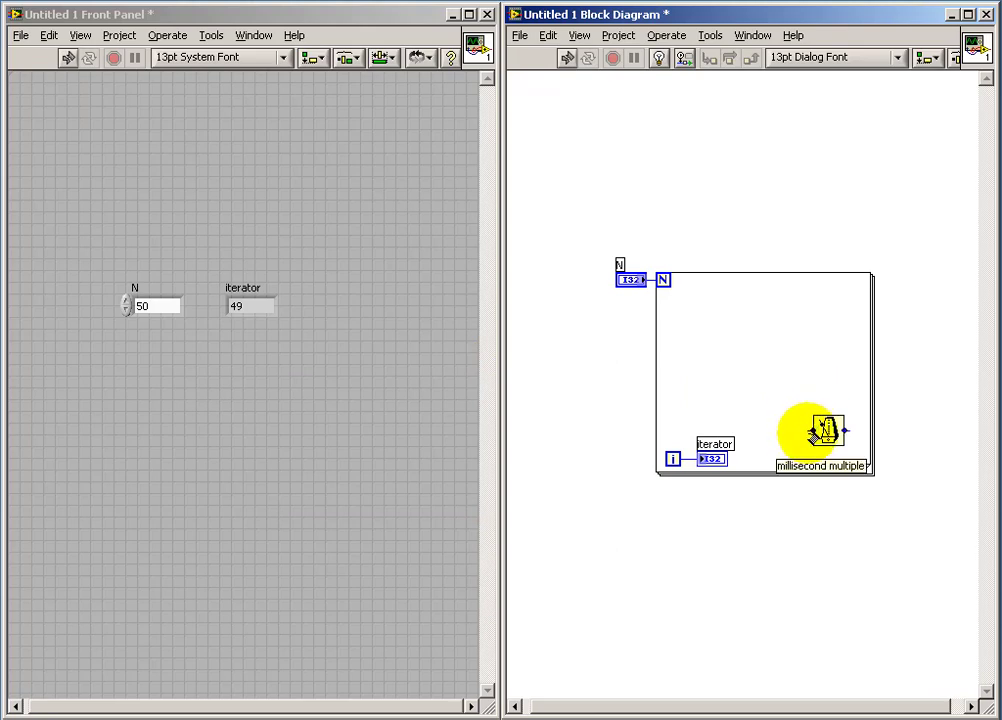
pyautogui.rightClick(813, 433)
pyautogui.moveTo(845, 567)
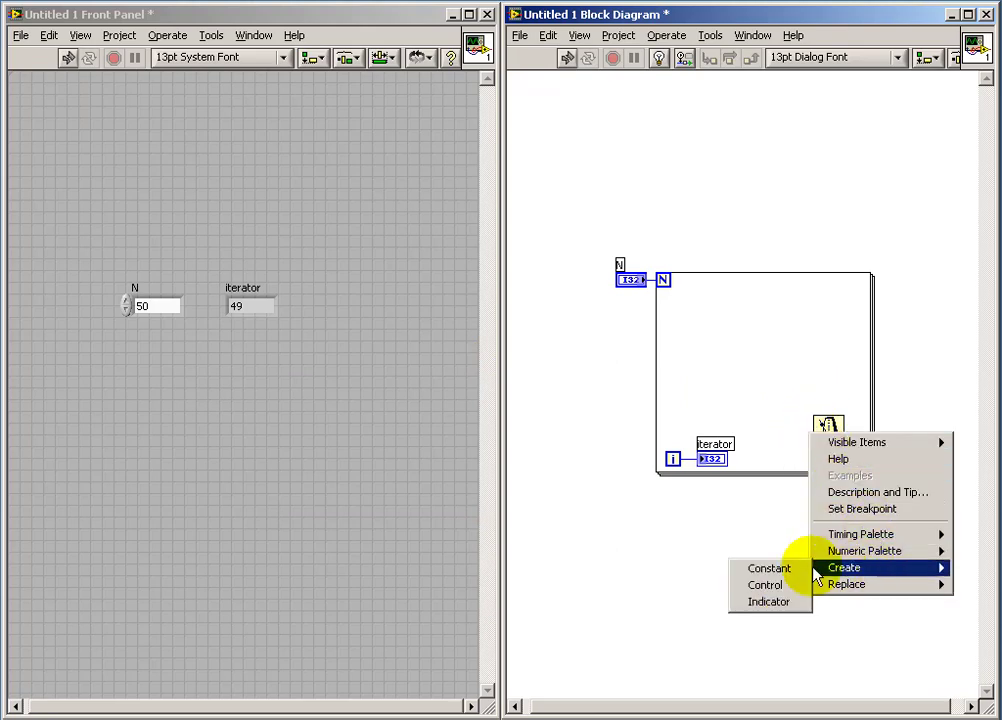
pyautogui.click(789, 568)
pyautogui.write('200')
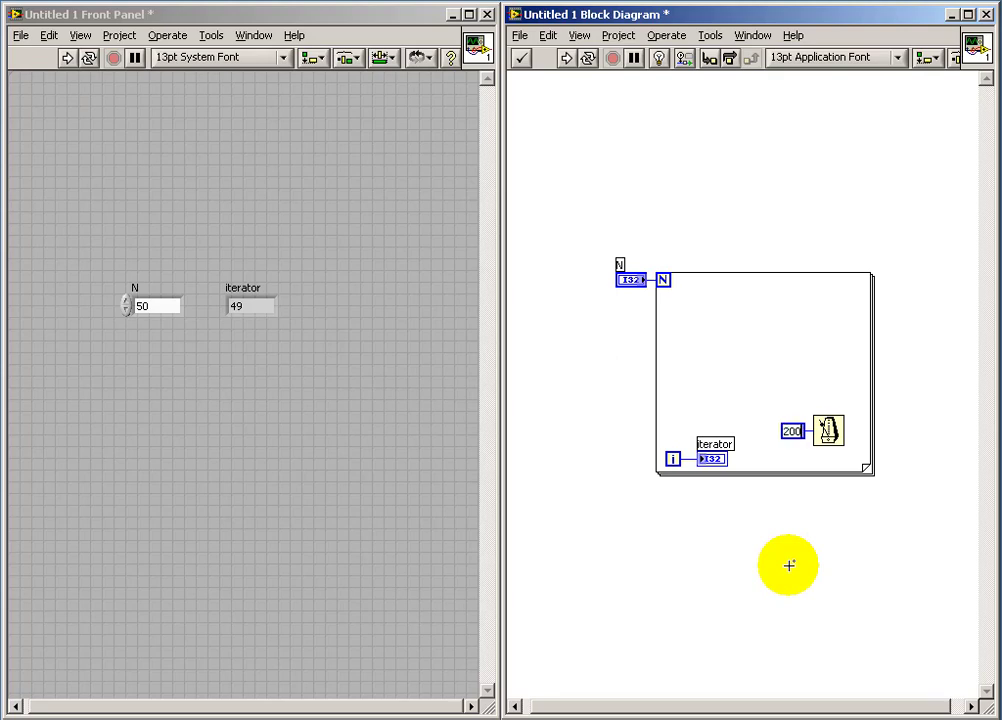
pyautogui.click(68, 60)
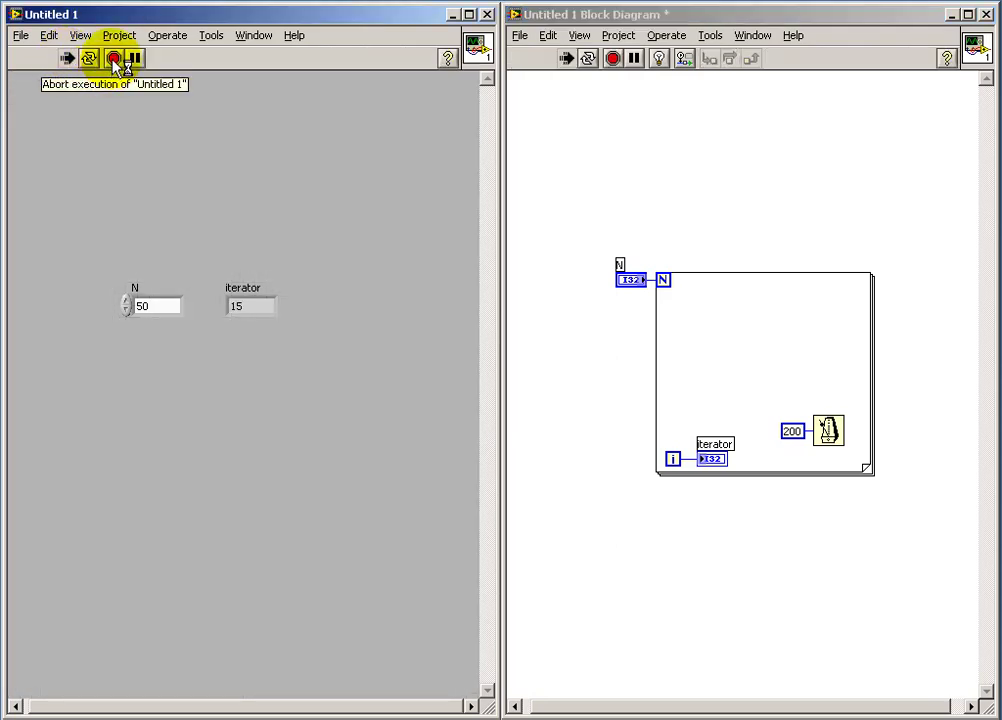
# - Abort the running VI, change N to 5, and rerun so iterator ends at 4
pyautogui.click(115, 60)
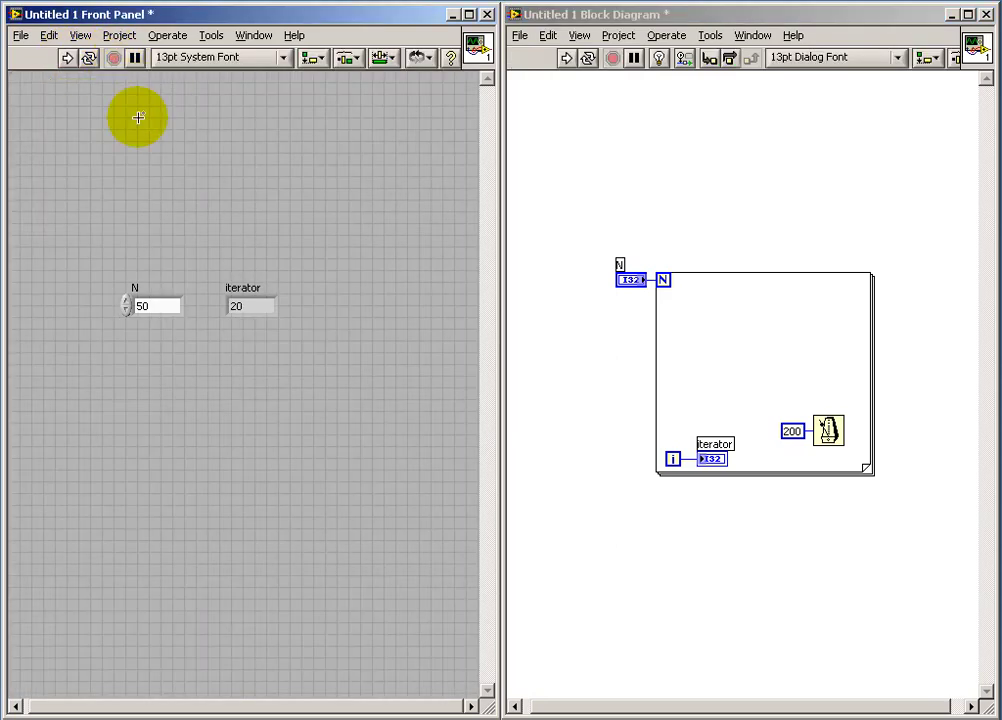
pyautogui.click(146, 306)
pyautogui.moveTo(146, 306); pyautogui.dragTo(135, 306)
pyautogui.write('5')
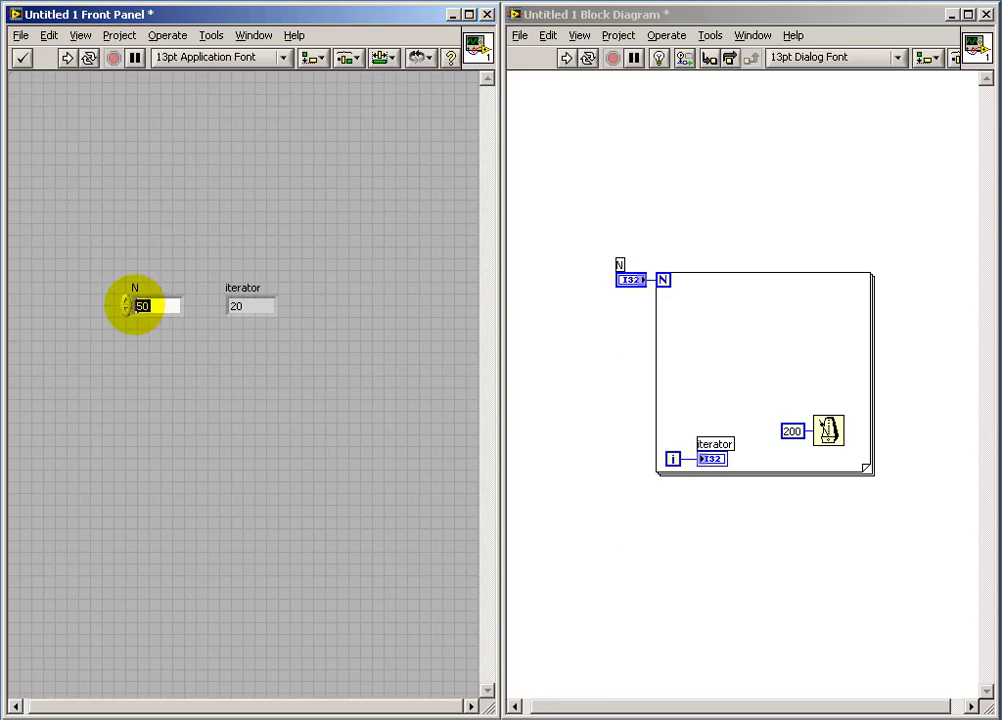
pyautogui.click(66, 60)
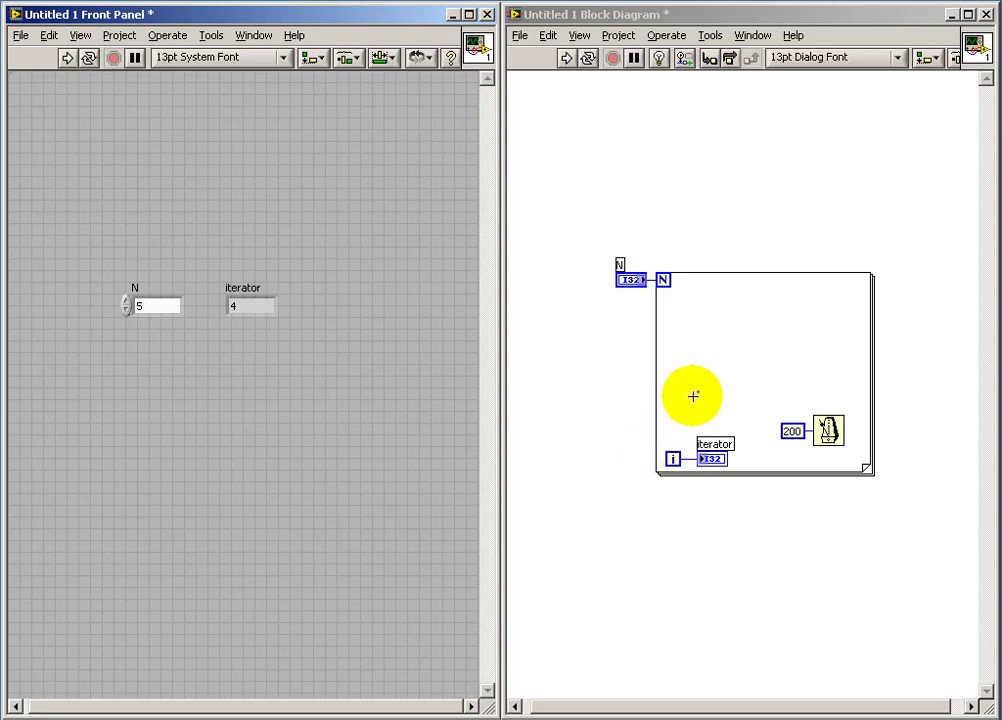
# - Place an Add function inside the For Loop
pyautogui.rightClick(755, 368)
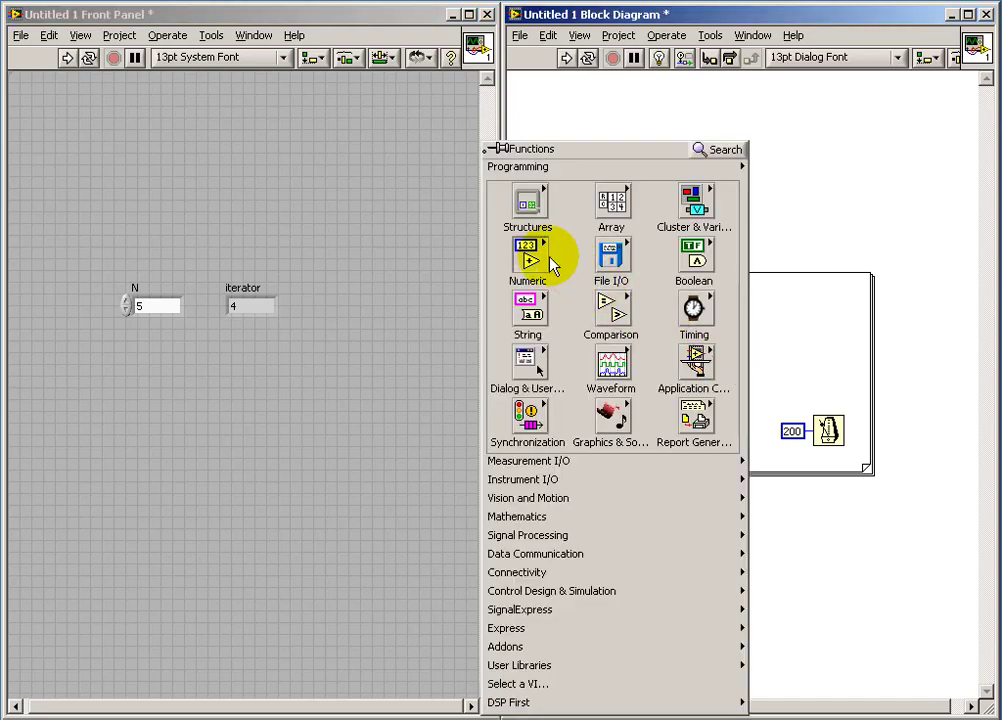
pyautogui.click(49, 309)
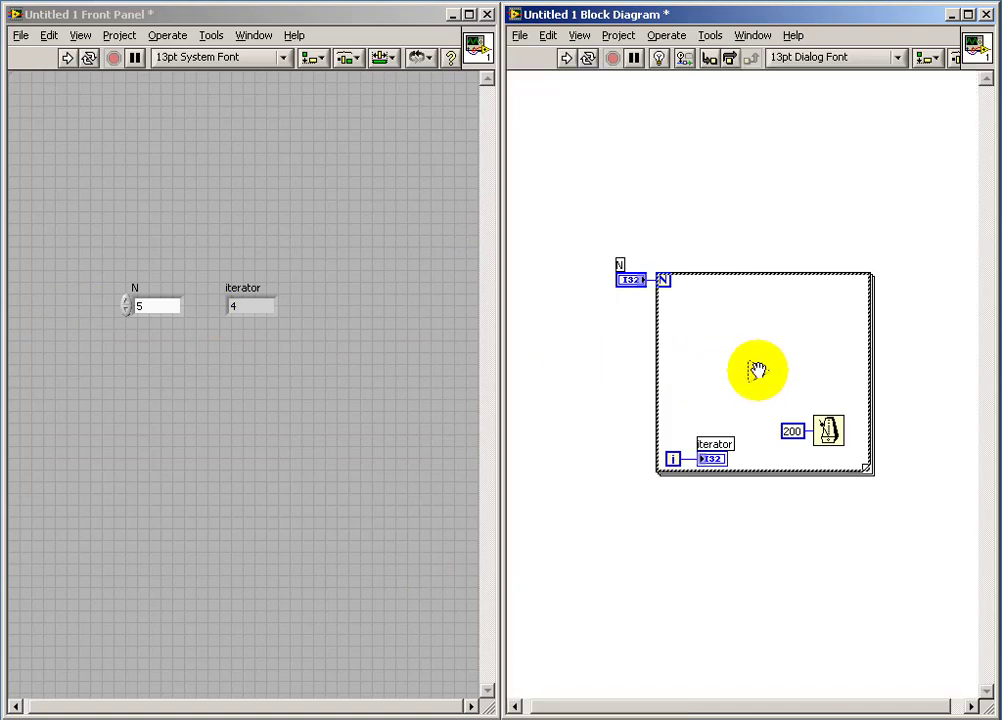
pyautogui.hotkey('ctrl', 'r')
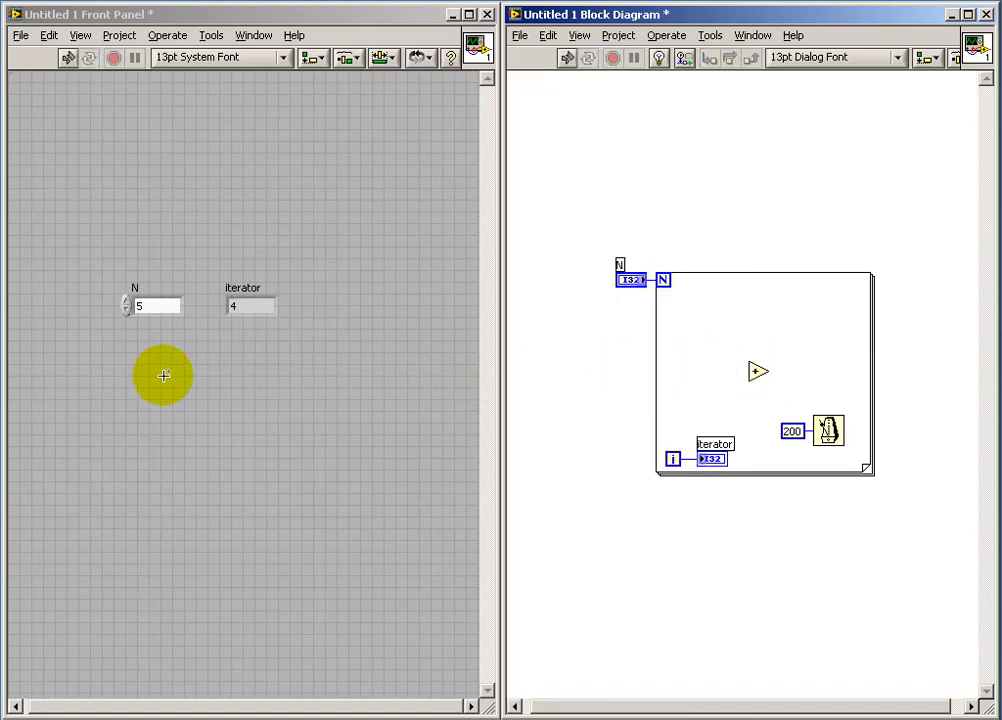
# - Add a numeric control named inval below N and put its terminal left of the loop
pyautogui.rightClick(158, 380)
pyautogui.moveTo(200, 355)
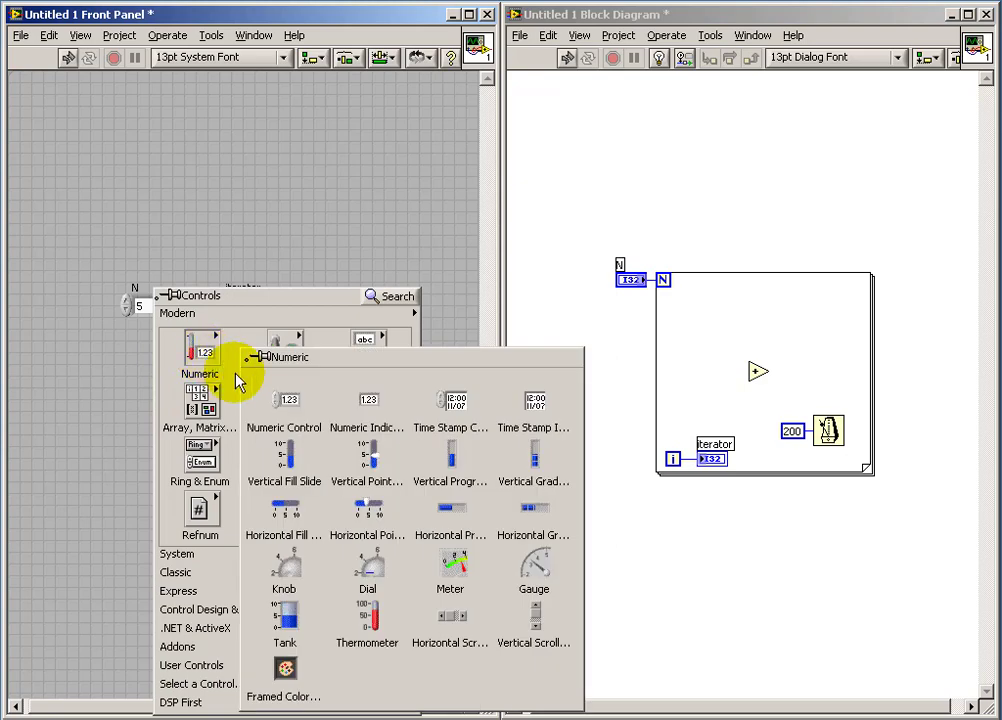
pyautogui.click(291, 403)
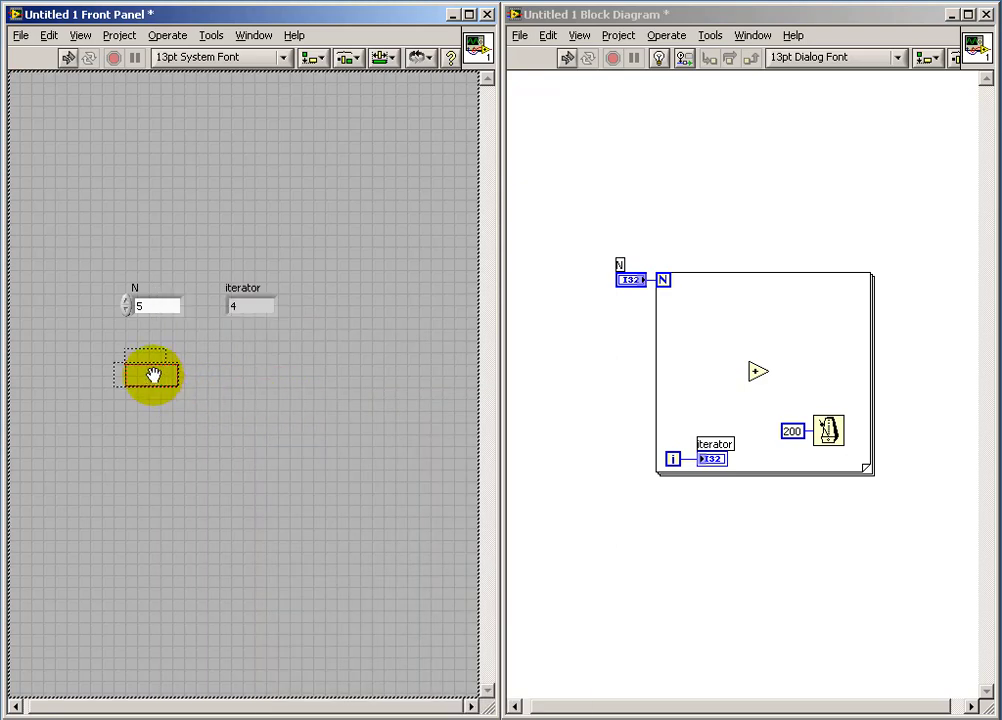
pyautogui.click(155, 376)
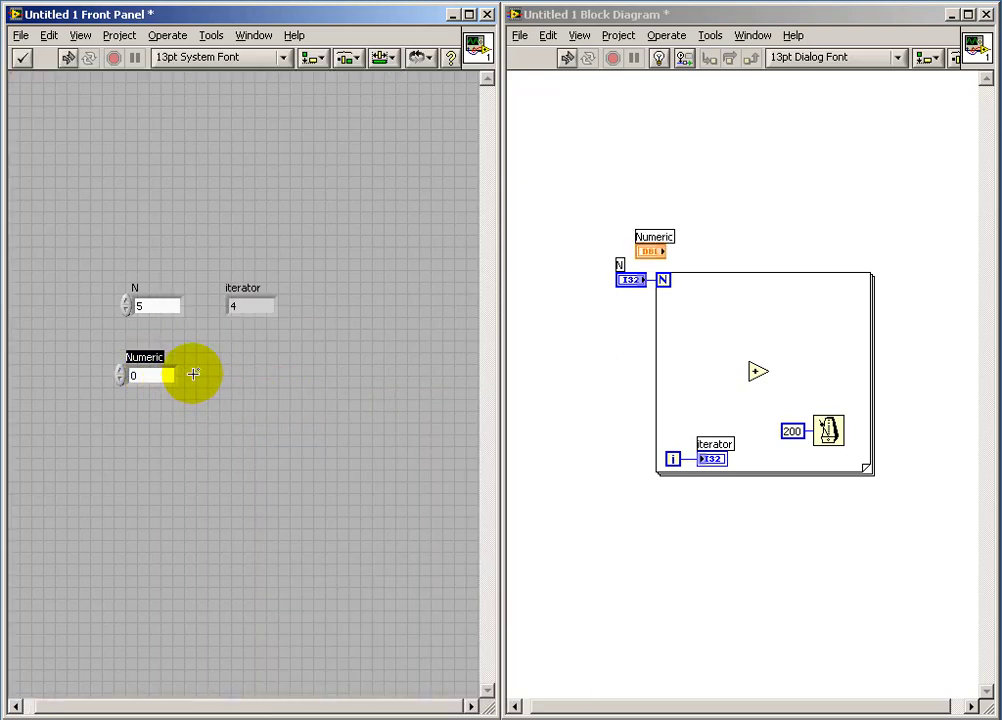
pyautogui.write('inval')
pyautogui.click(193, 374)
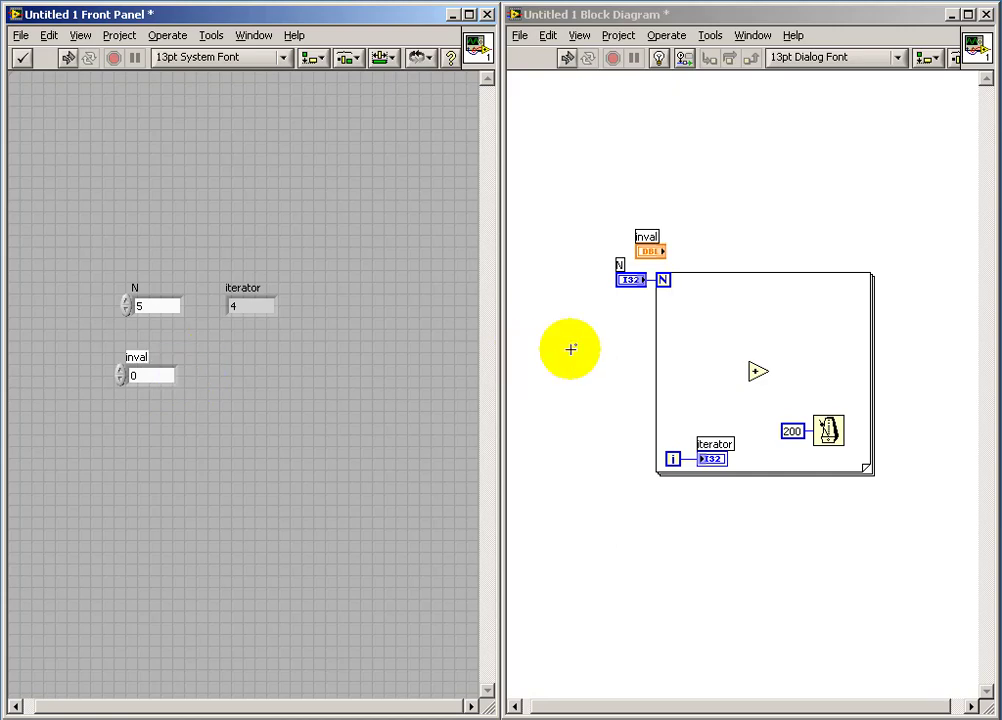
pyautogui.moveTo(655, 262); pyautogui.dragTo(589, 378)
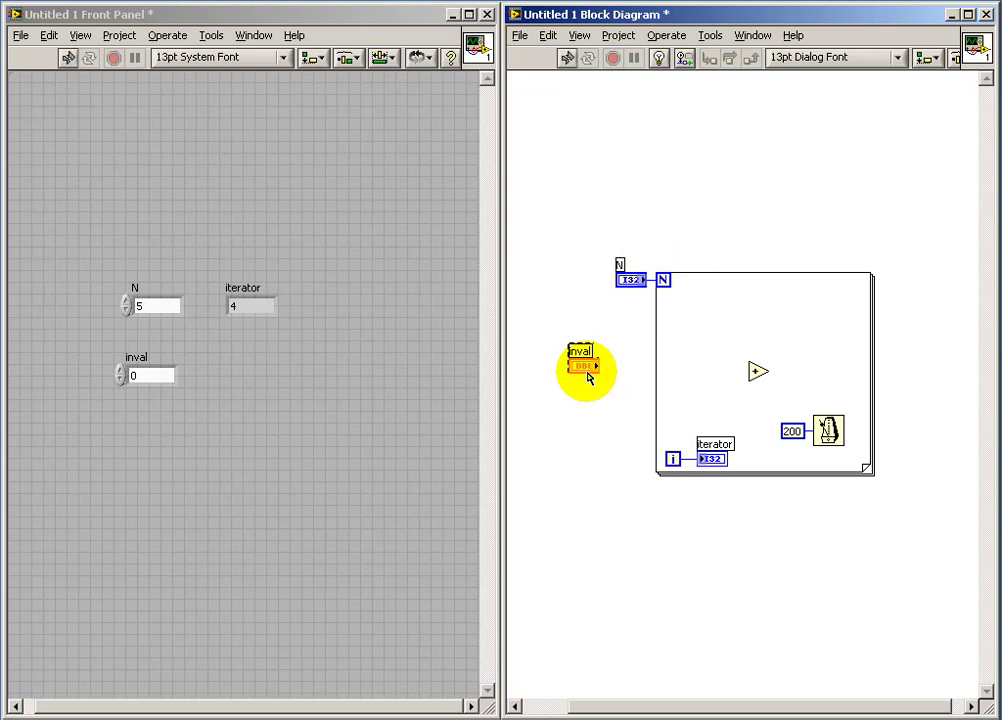
# - Wire inval through a loop tunnel and the iteration index into the Add node
pyautogui.click(600, 366)
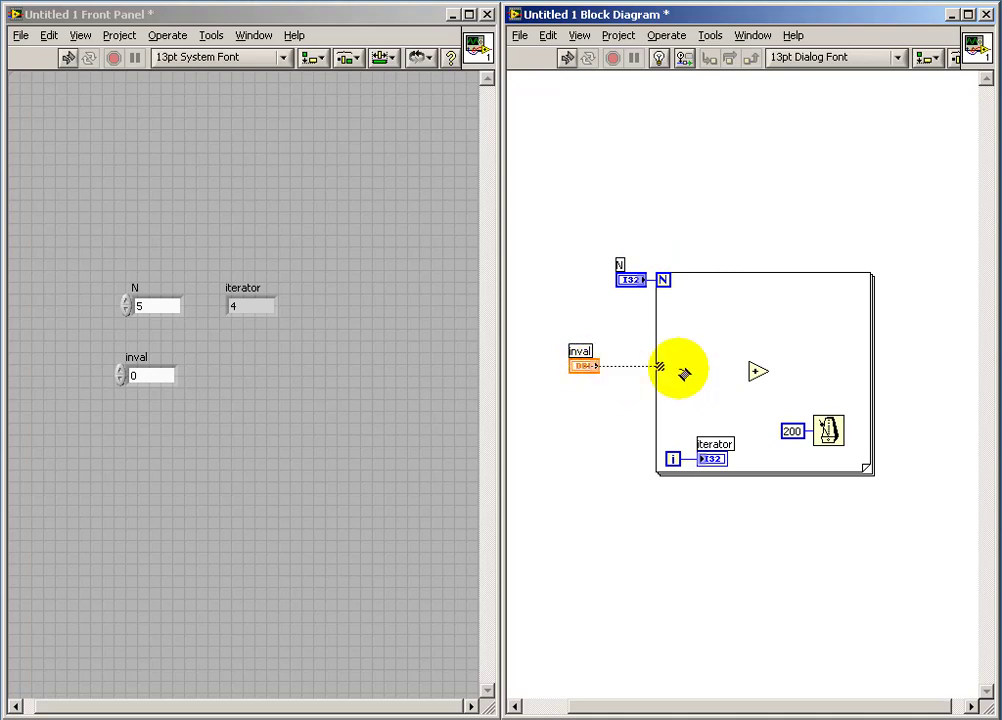
pyautogui.click(659, 366)
pyautogui.click(752, 373)
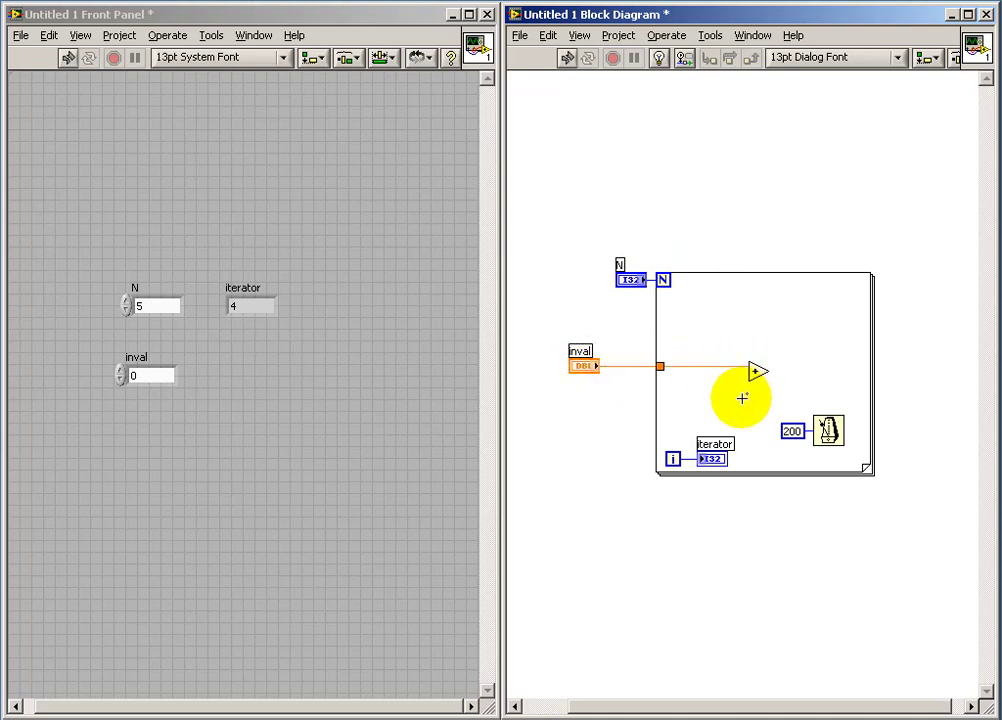
pyautogui.click(750, 379)
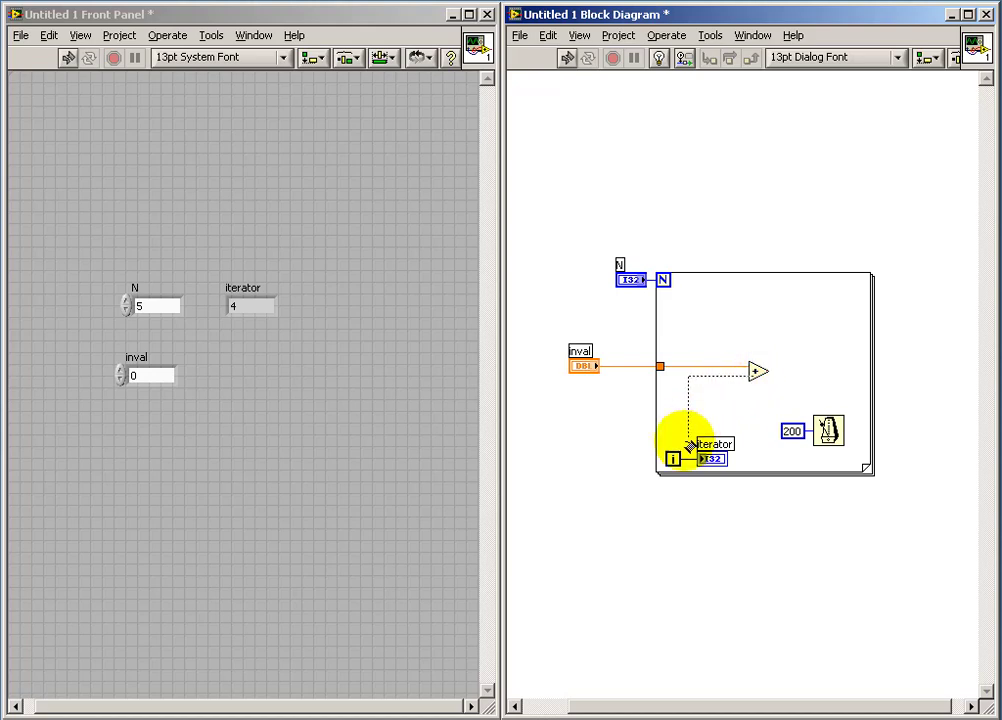
pyautogui.click(692, 460)
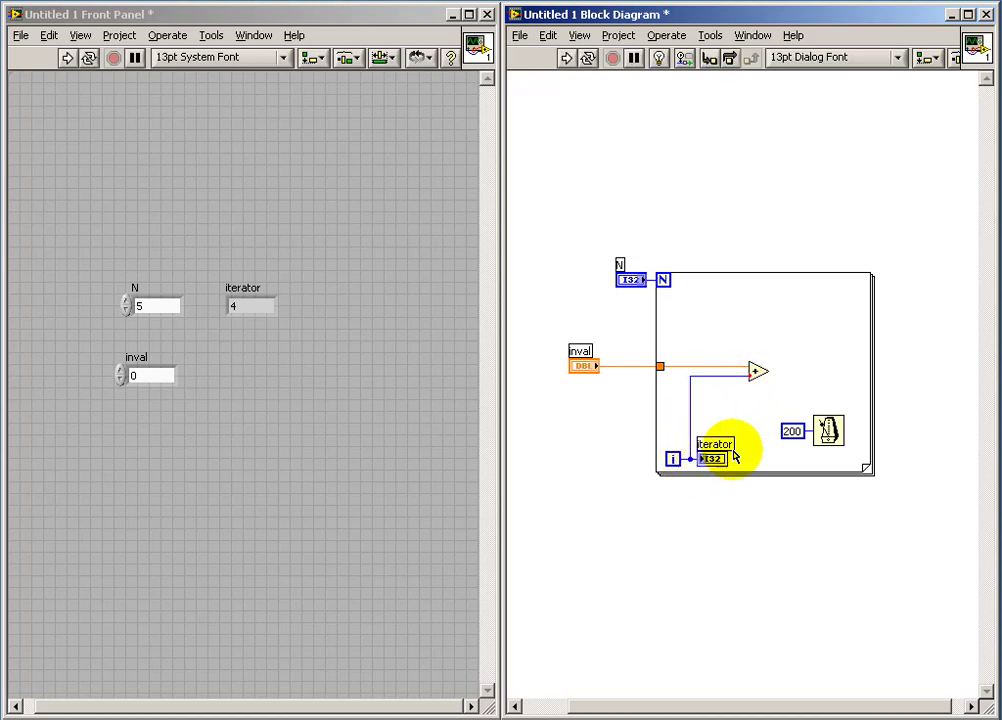
# - Wire the sum to the loop's right edge and disable indexing on that tunnel
pyautogui.click(777, 372)
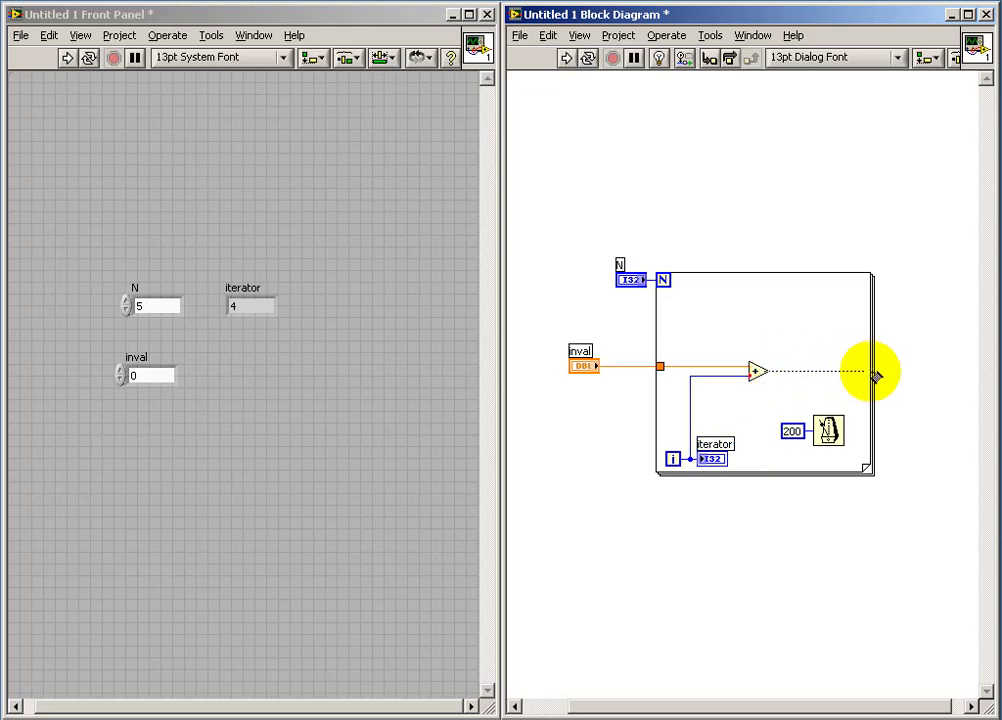
pyautogui.click(872, 373)
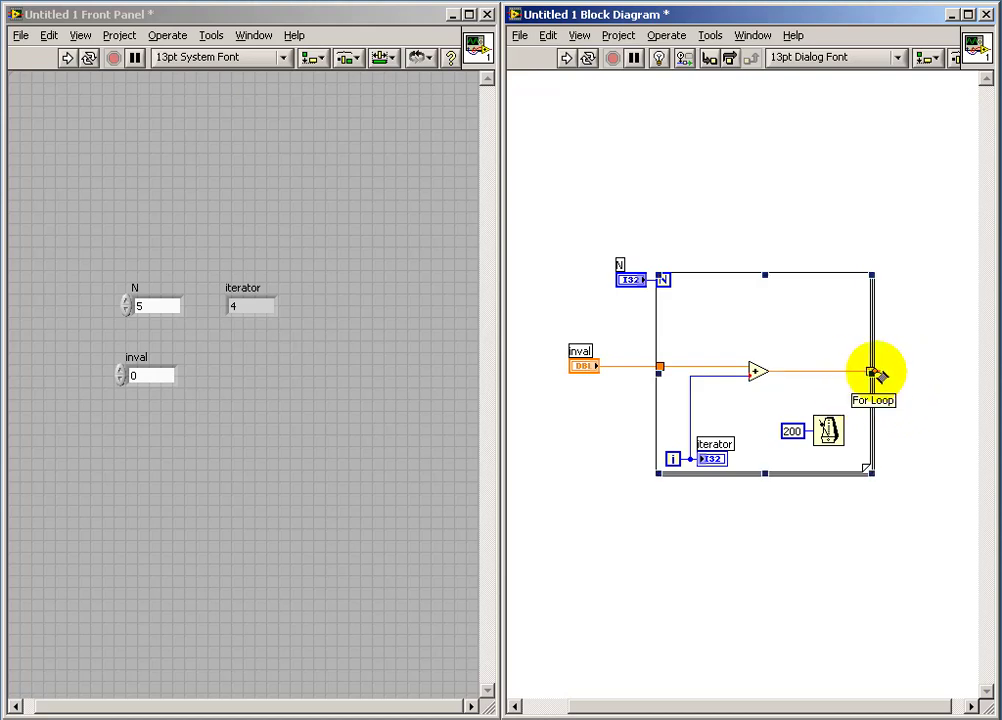
pyautogui.rightClick(871, 374)
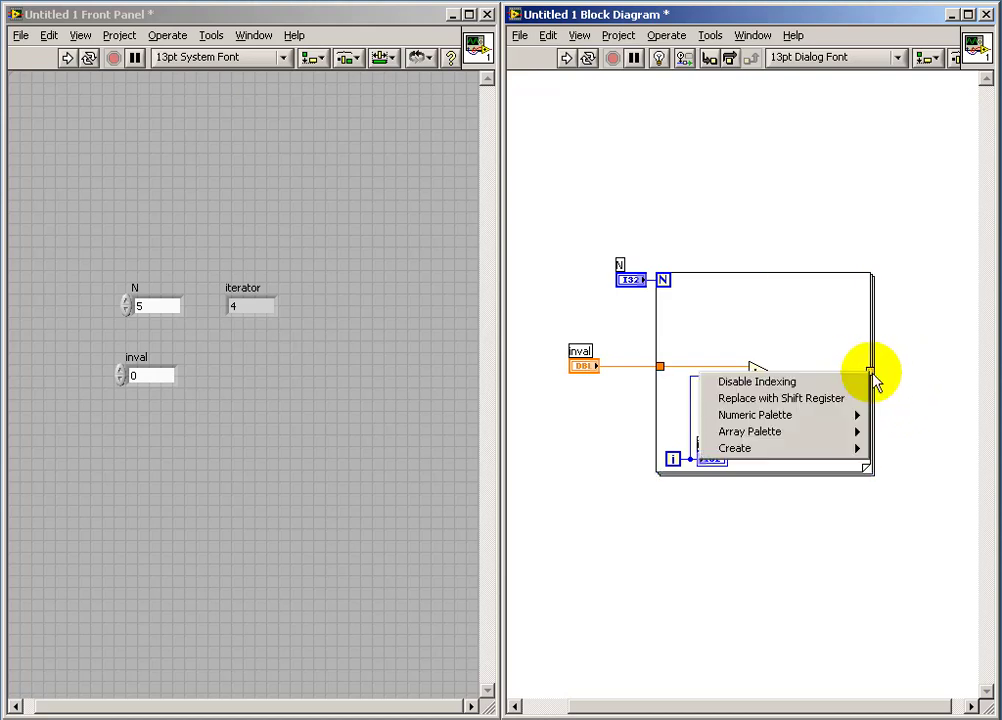
pyautogui.click(778, 382)
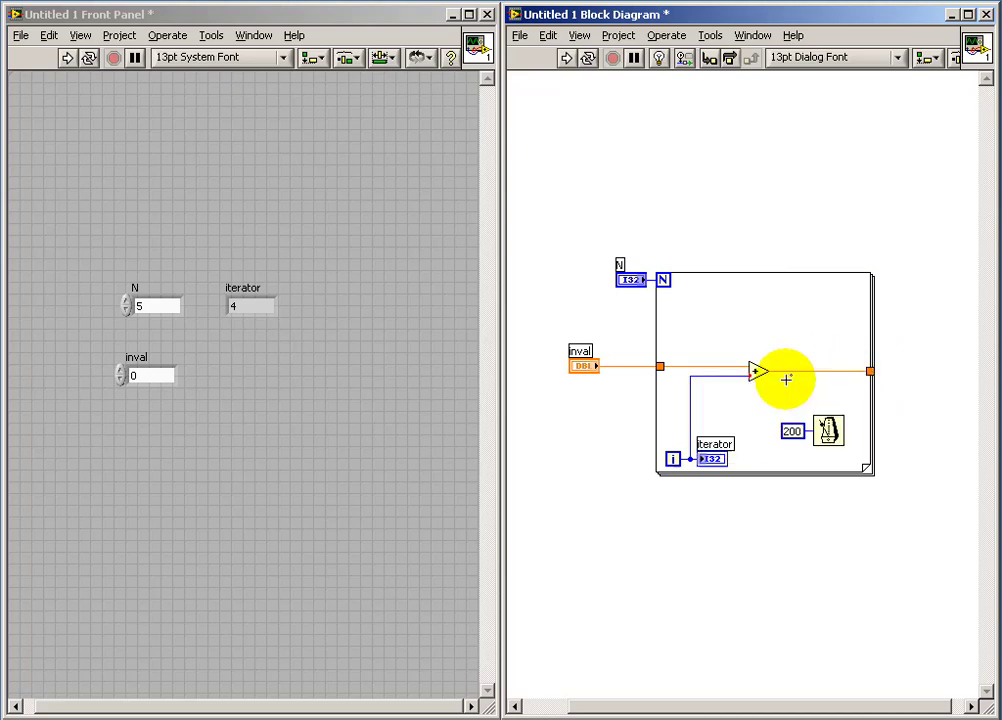
pyautogui.click(916, 400)
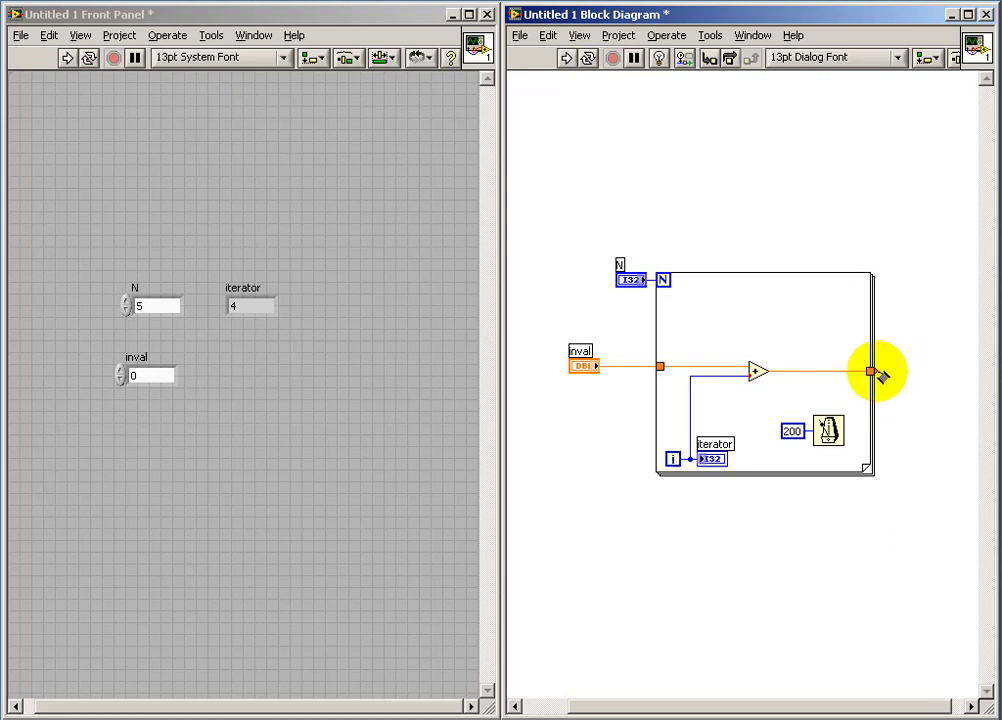
# - Create an indicator named outval from the loop's output tunnel
pyautogui.rightClick(881, 376)
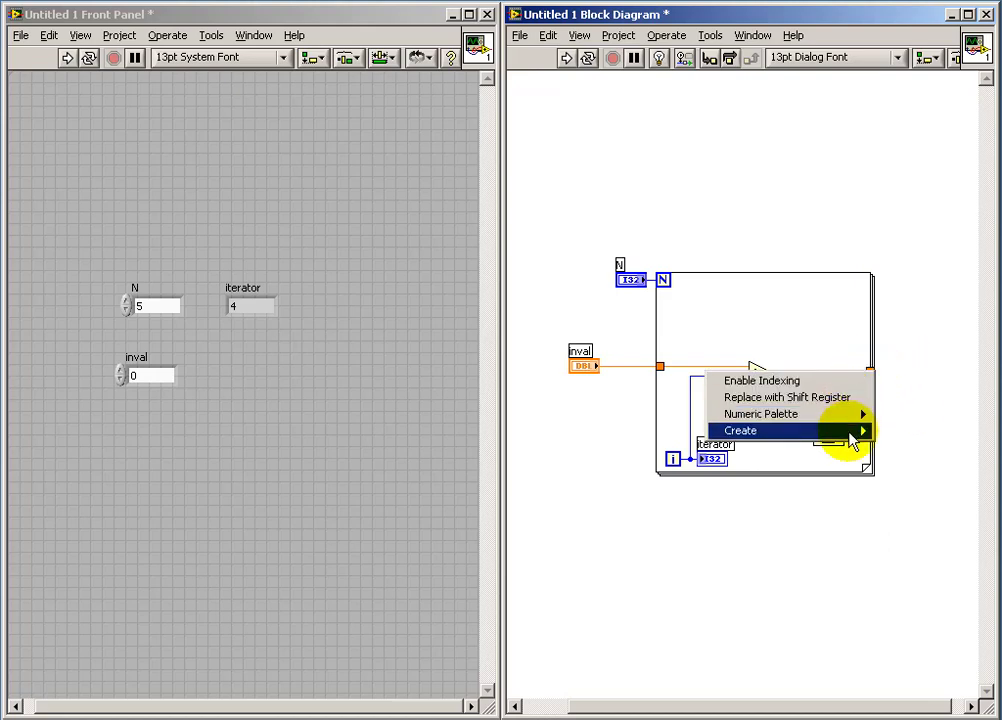
pyautogui.moveTo(785, 430)
pyautogui.click(903, 467)
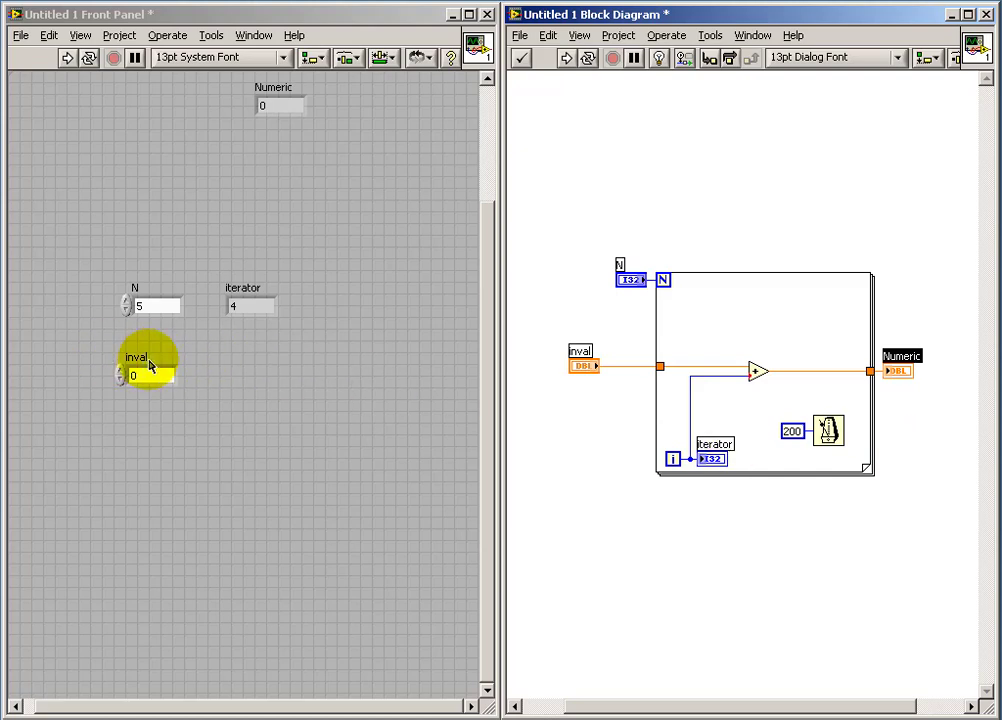
pyautogui.click(278, 90)
pyautogui.write('outval')
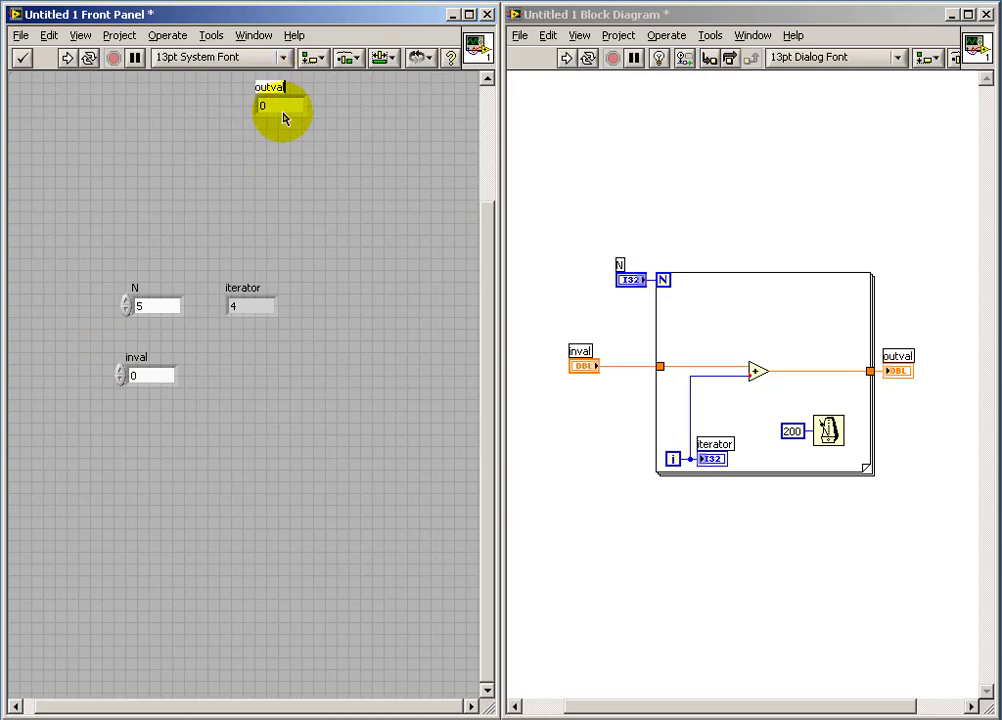
# - Move the outval indicator beside the inval control on the front panel
pyautogui.moveTo(280, 117)
pyautogui.mouseDown()
pyautogui.moveTo(243, 332)
pyautogui.moveTo(264, 290)
pyautogui.mouseUp()
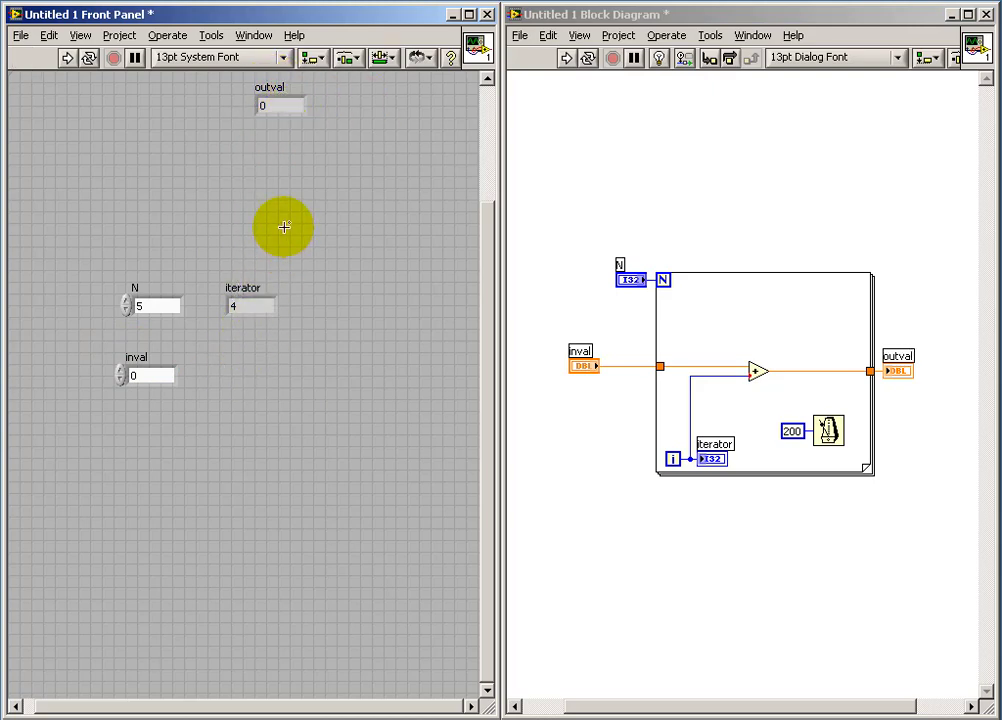
pyautogui.moveTo(282, 115); pyautogui.dragTo(240, 385)
pyautogui.click(358, 378)
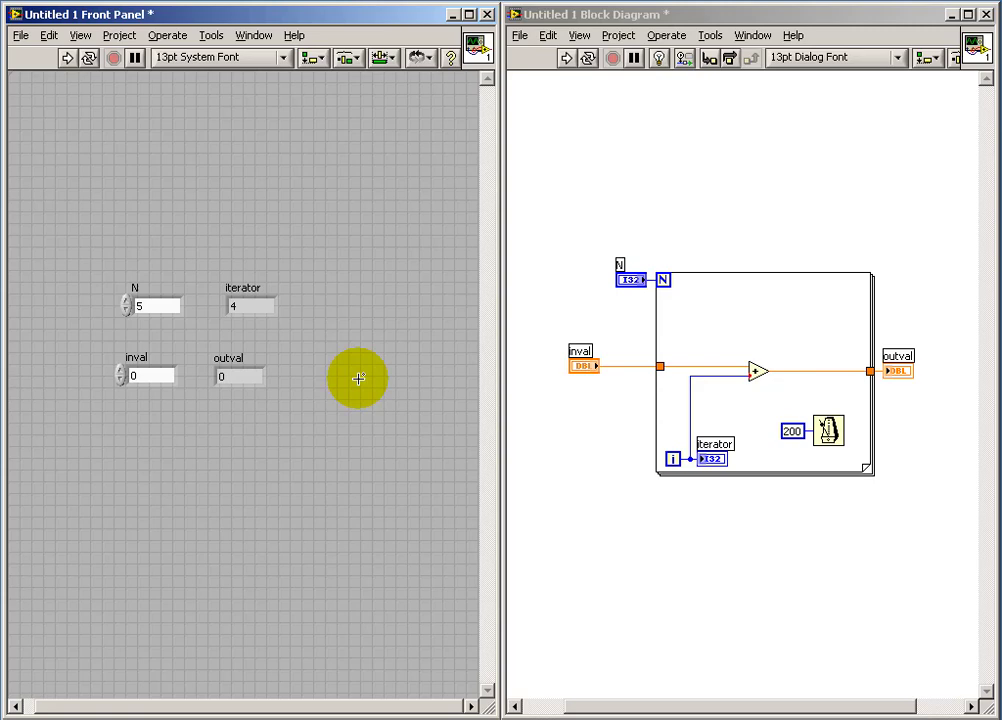
# - Run the VI, then rerun with N at 10, then with inval at 3 so outval shows 12
pyautogui.click(67, 58)
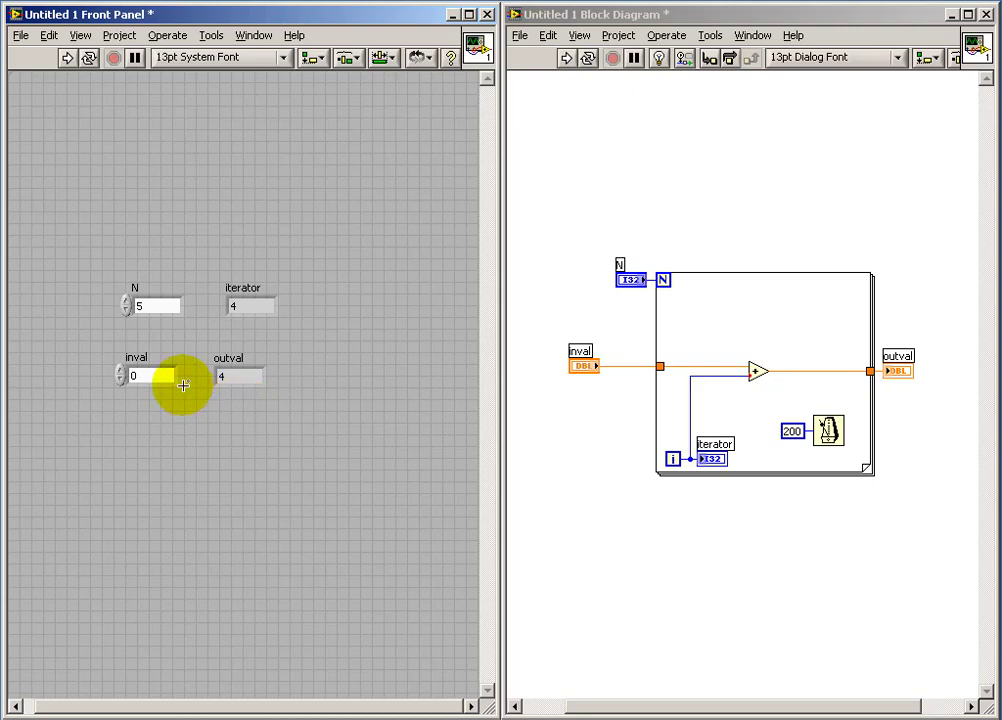
pyautogui.moveTo(153, 306); pyautogui.dragTo(128, 310)
pyautogui.write('10')
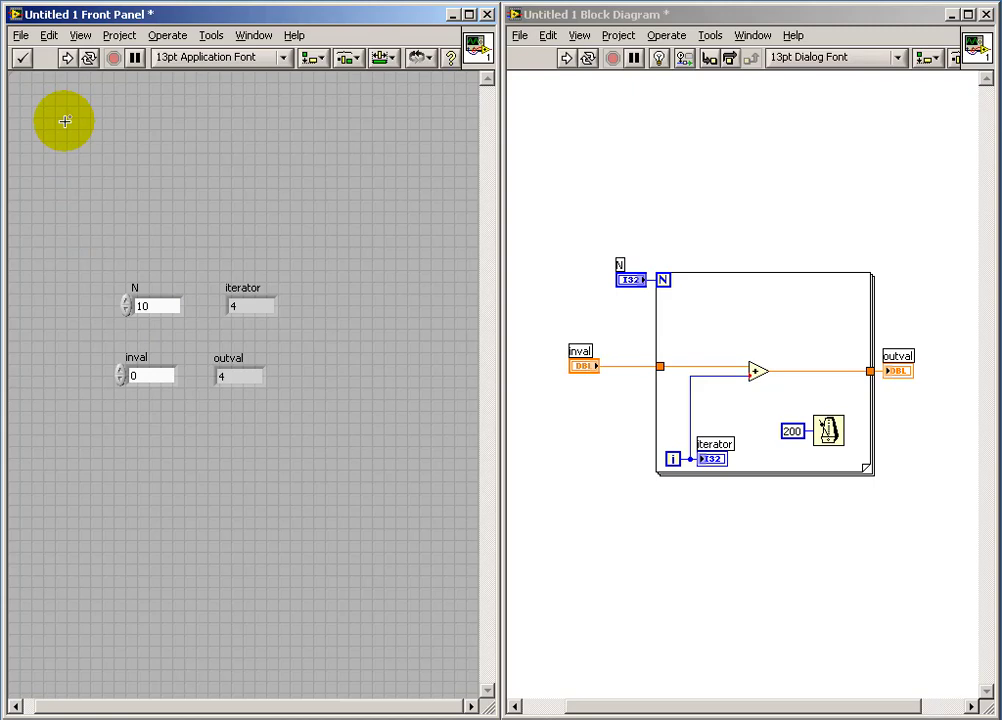
pyautogui.click(68, 60)
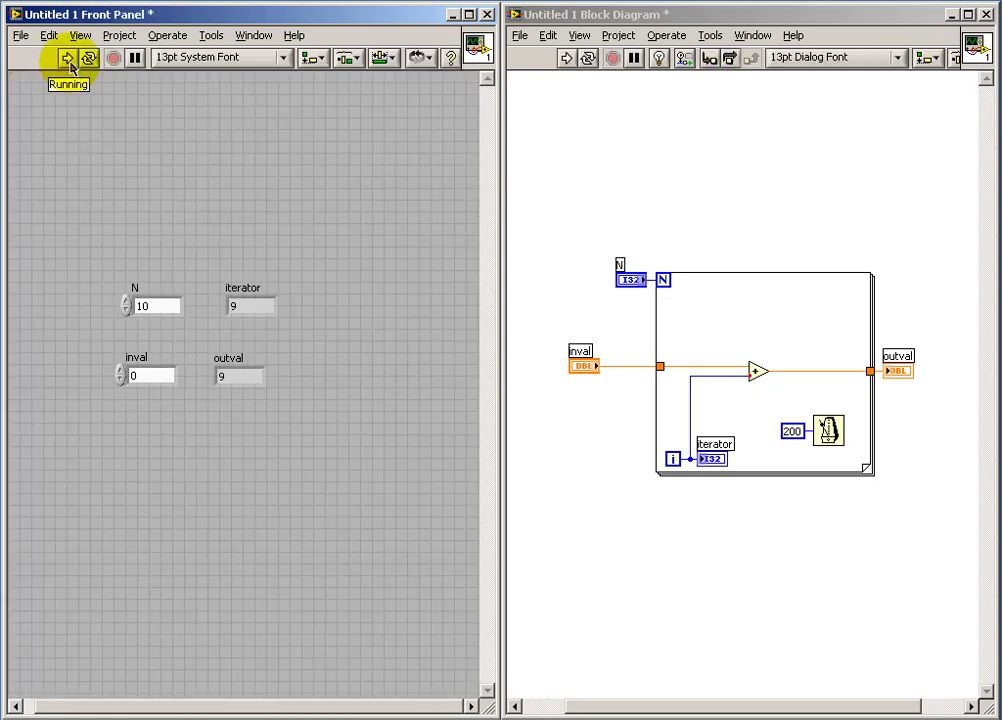
pyautogui.doubleClick(132, 375)
pyautogui.write('3')
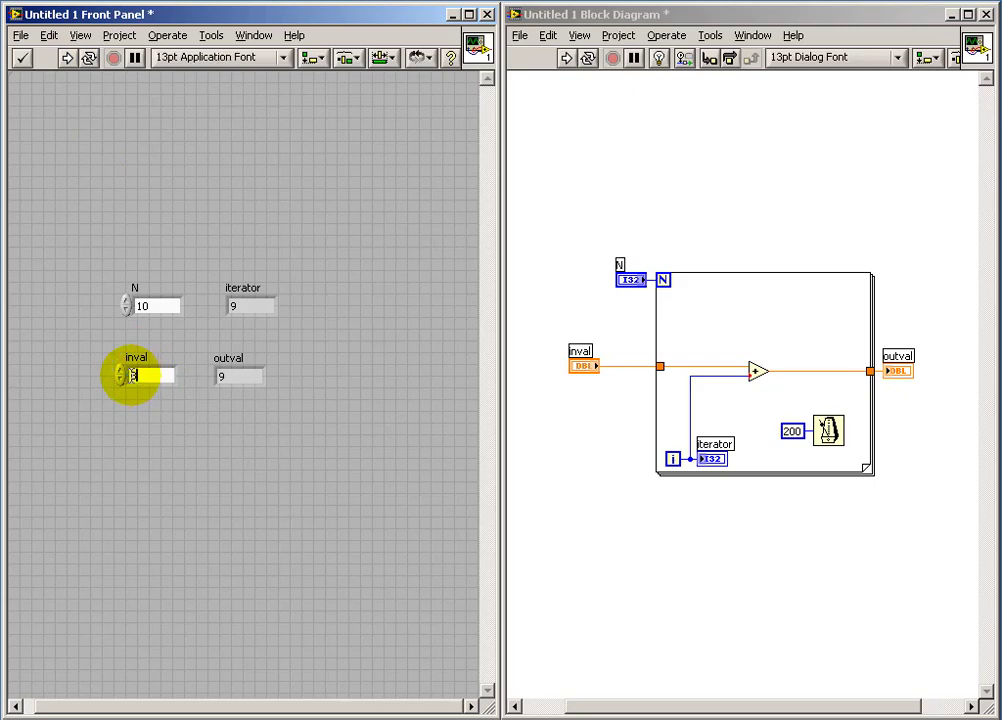
pyautogui.click(66, 58)
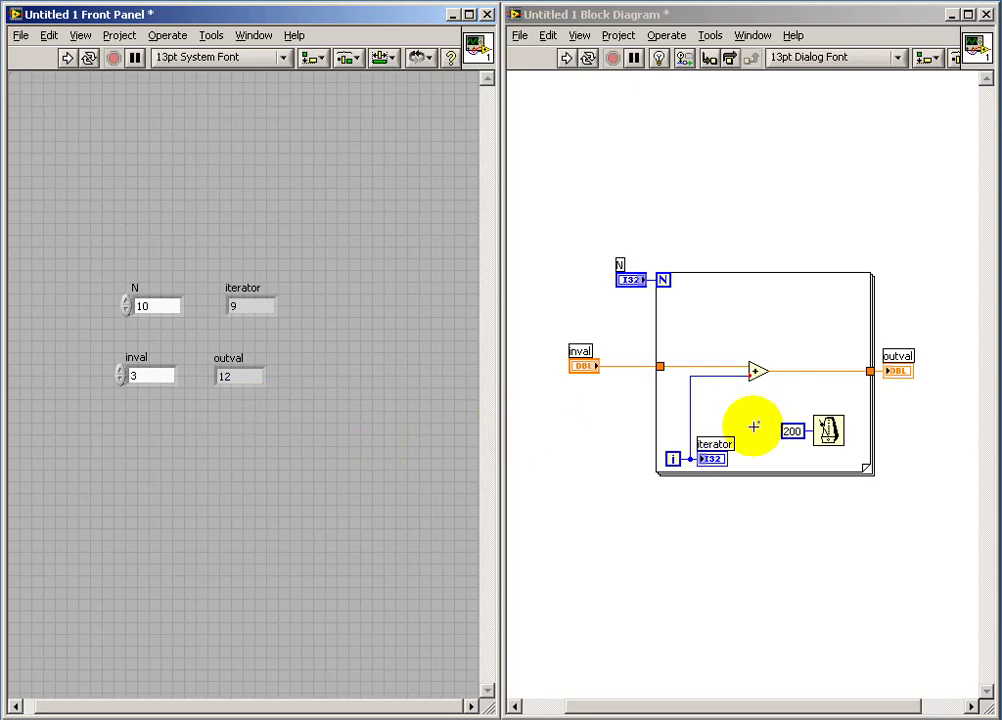
# - Delete the outval indicator and its leftover broken wire at the output tunnel
pyautogui.rightClick(871, 375)
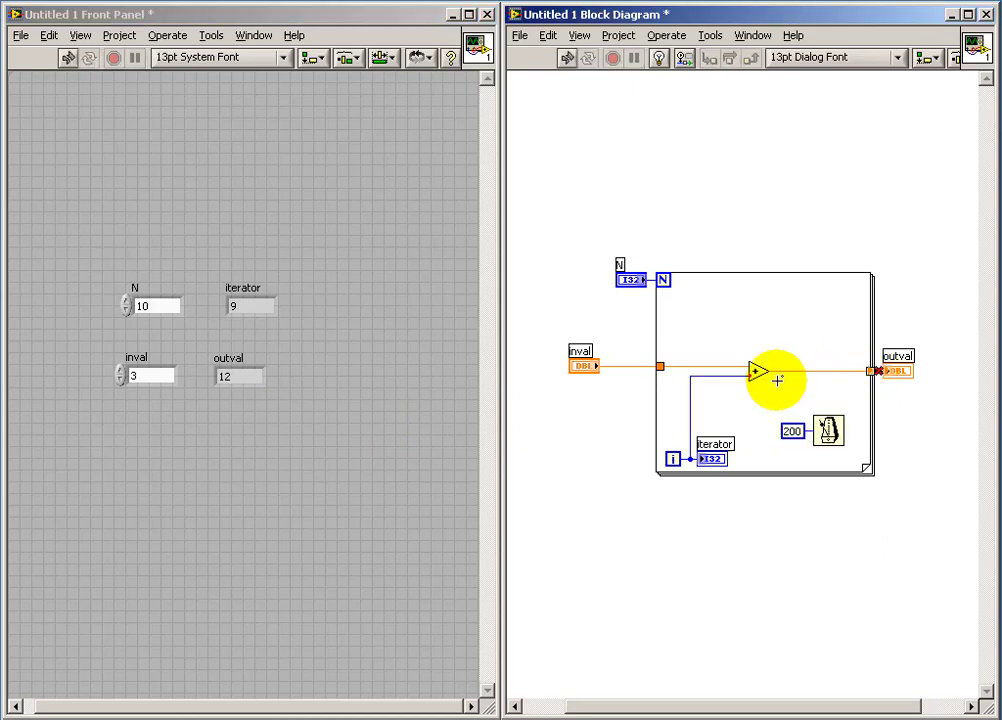
pyautogui.click(871, 390)
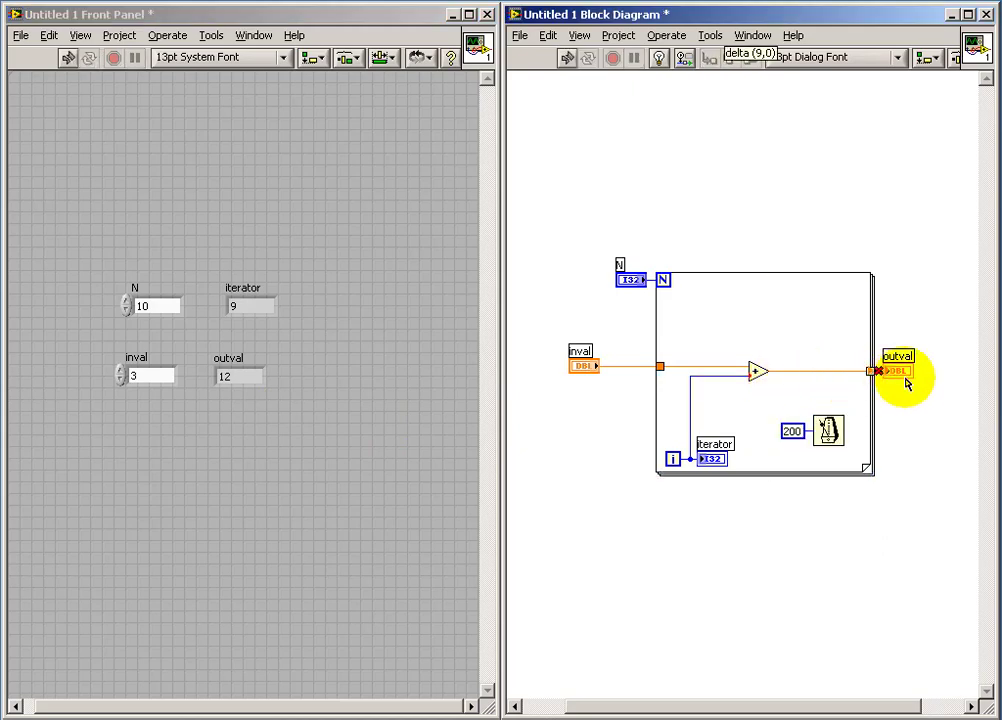
pyautogui.moveTo(900, 383); pyautogui.dragTo(944, 384)
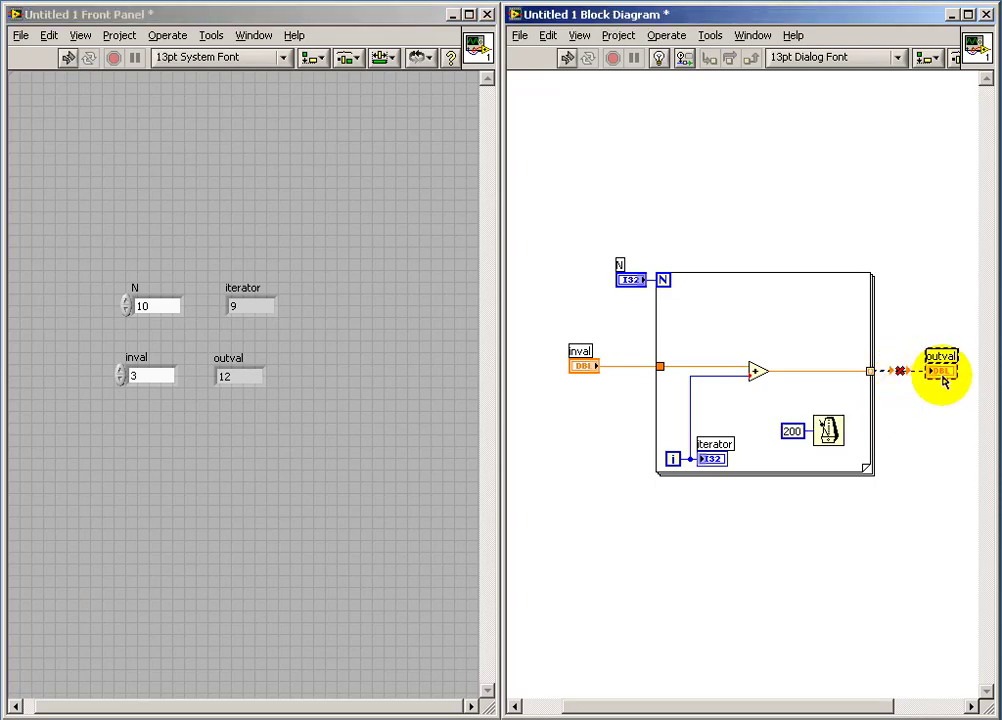
pyautogui.press('Delete')
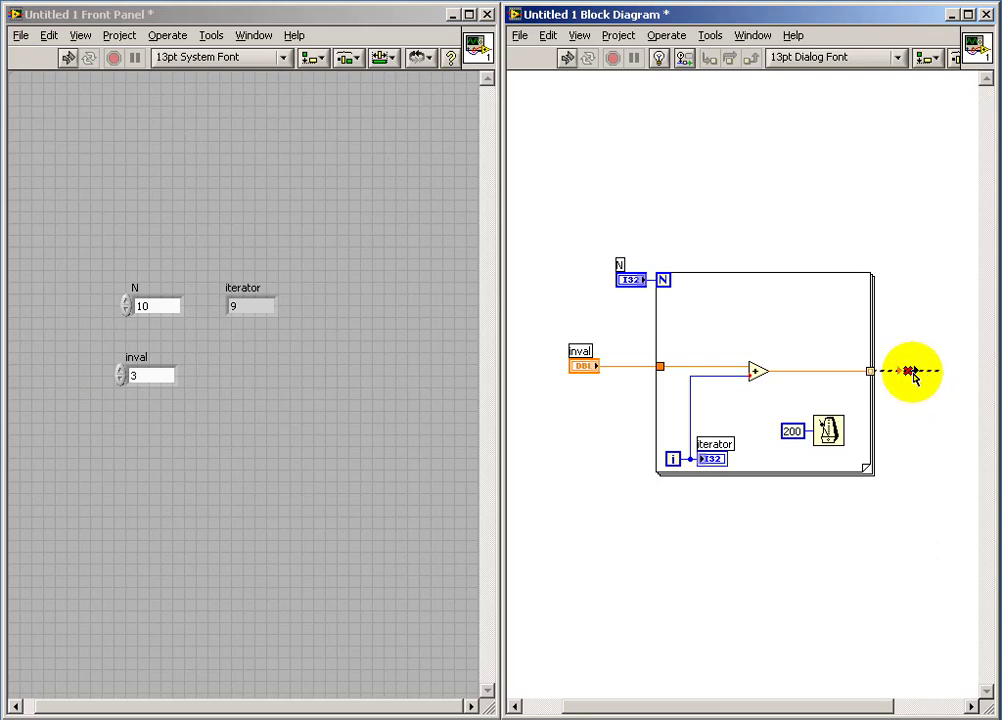
pyautogui.click(910, 372)
pyautogui.press('Delete')
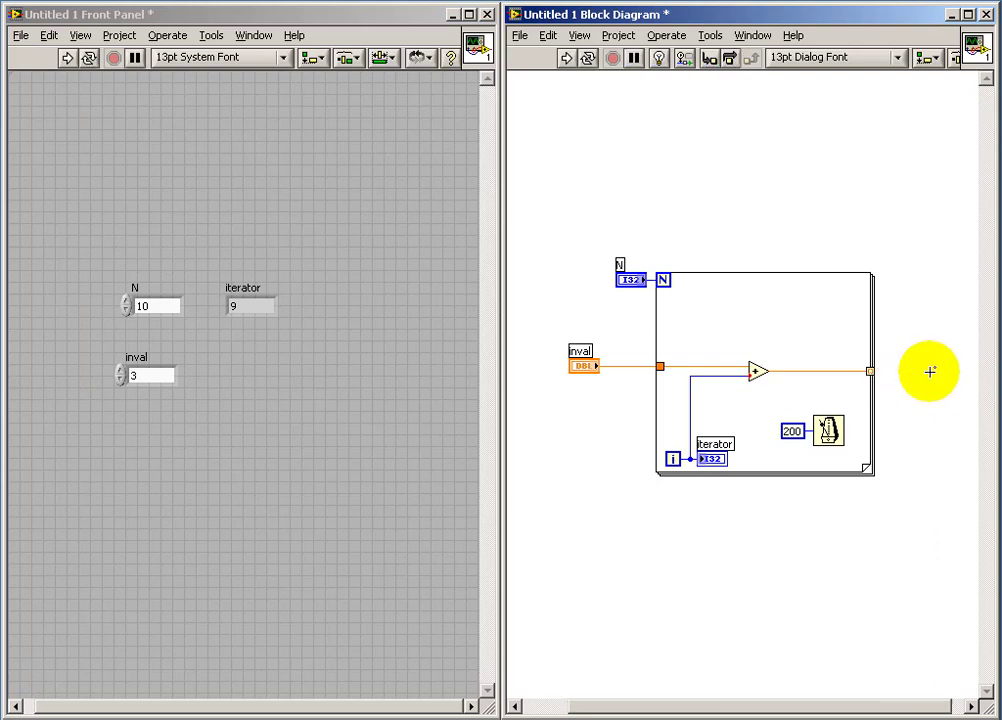
# - Create an array indicator from the loop's output tunnel and name it outval
pyautogui.rightClick(880, 376)
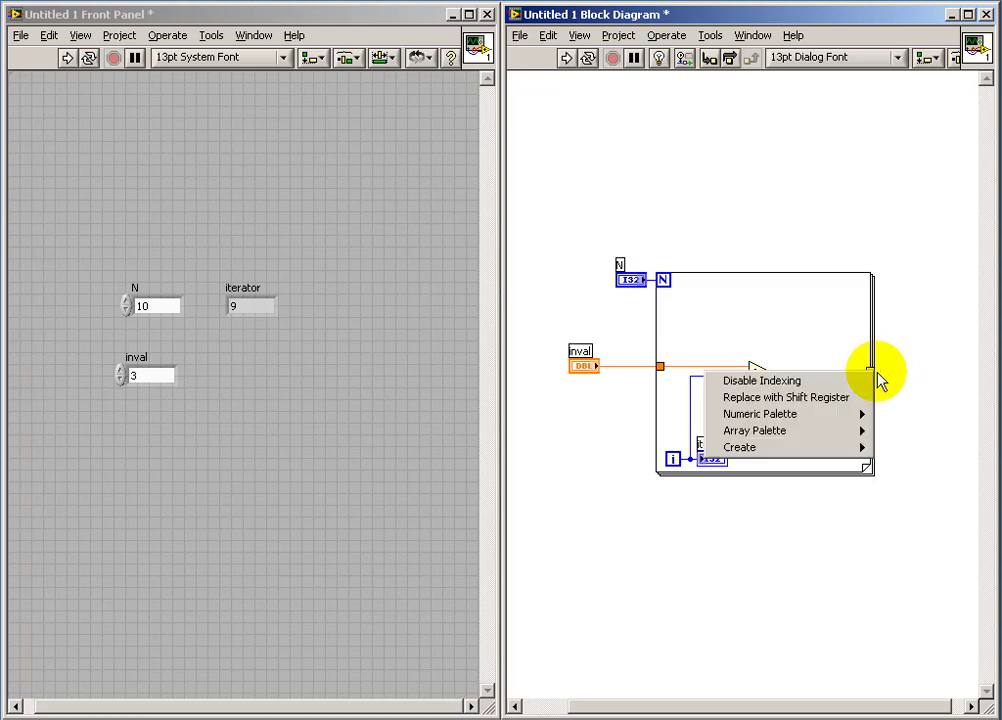
pyautogui.moveTo(760, 447)
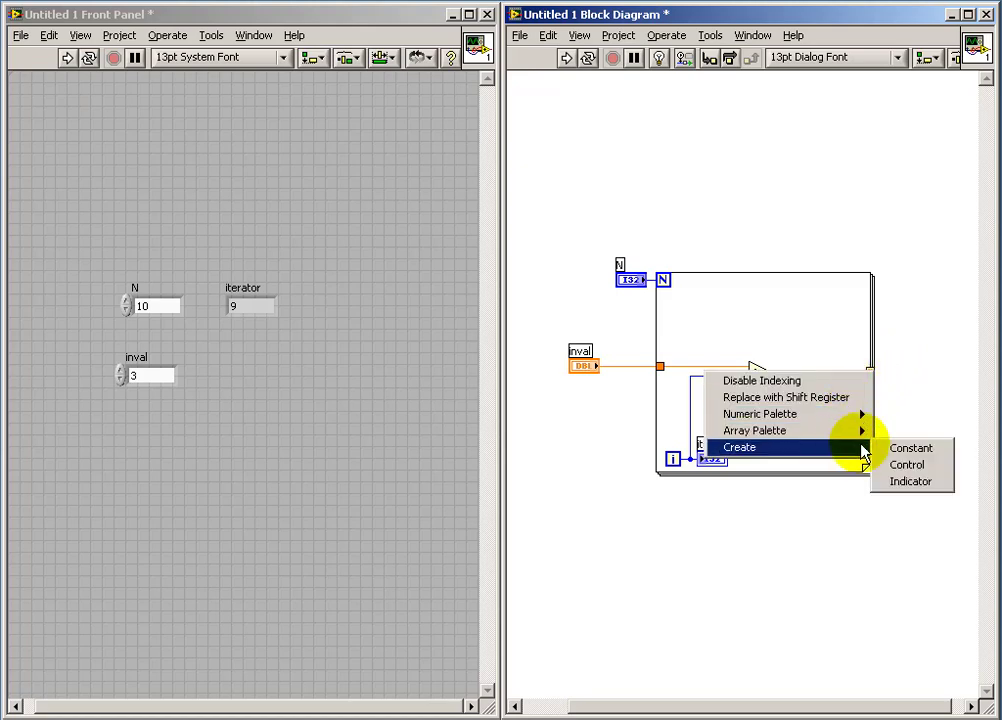
pyautogui.click(910, 482)
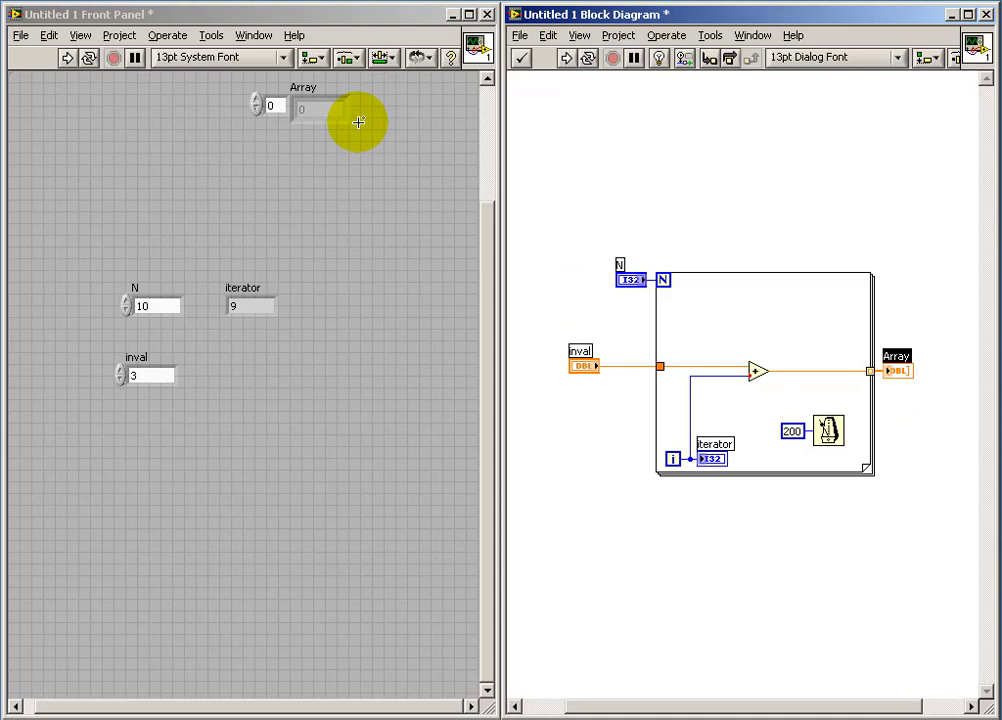
pyautogui.doubleClick(304, 88)
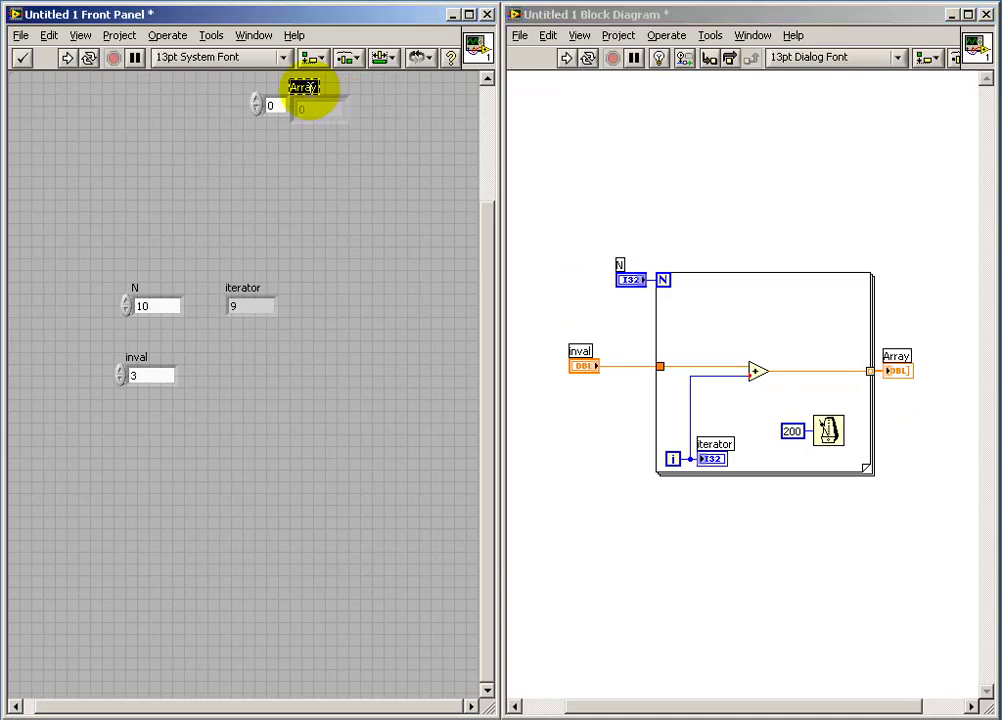
pyautogui.write('outval')
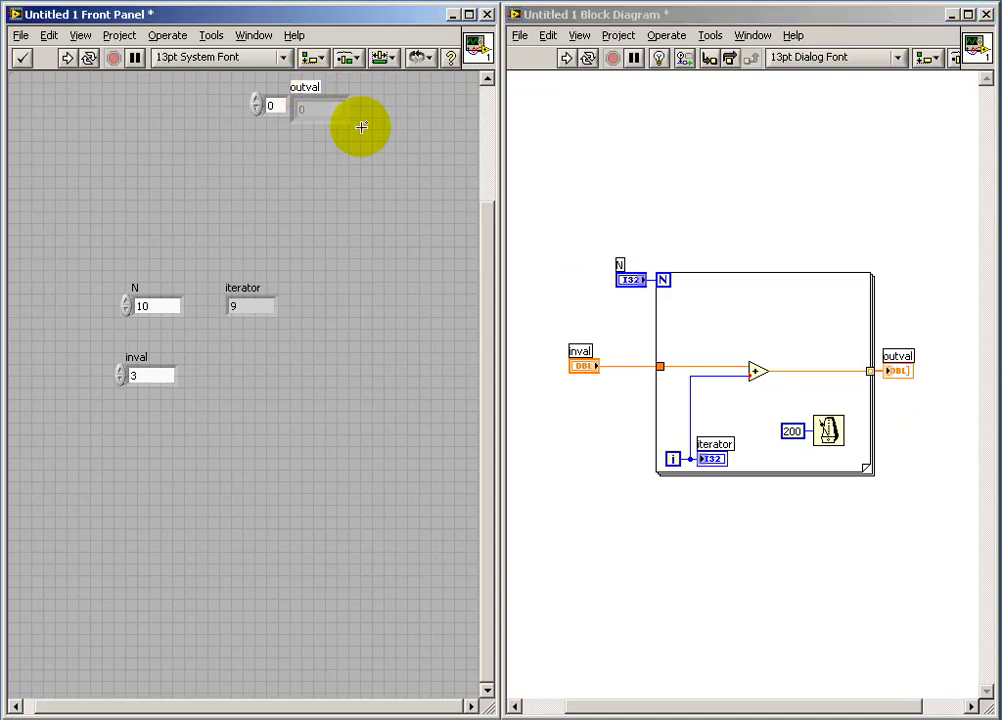
# - Place outval beside inval on the front panel and shift its diagram terminal right
pyautogui.moveTo(358, 127); pyautogui.dragTo(236, 84)
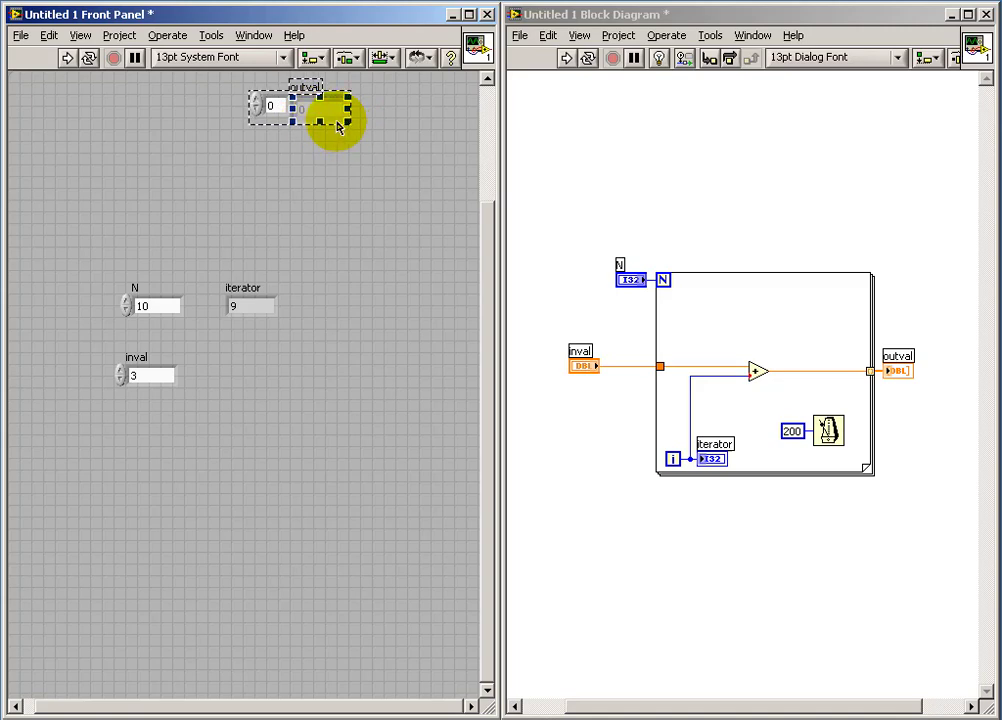
pyautogui.moveTo(340, 110); pyautogui.dragTo(303, 388)
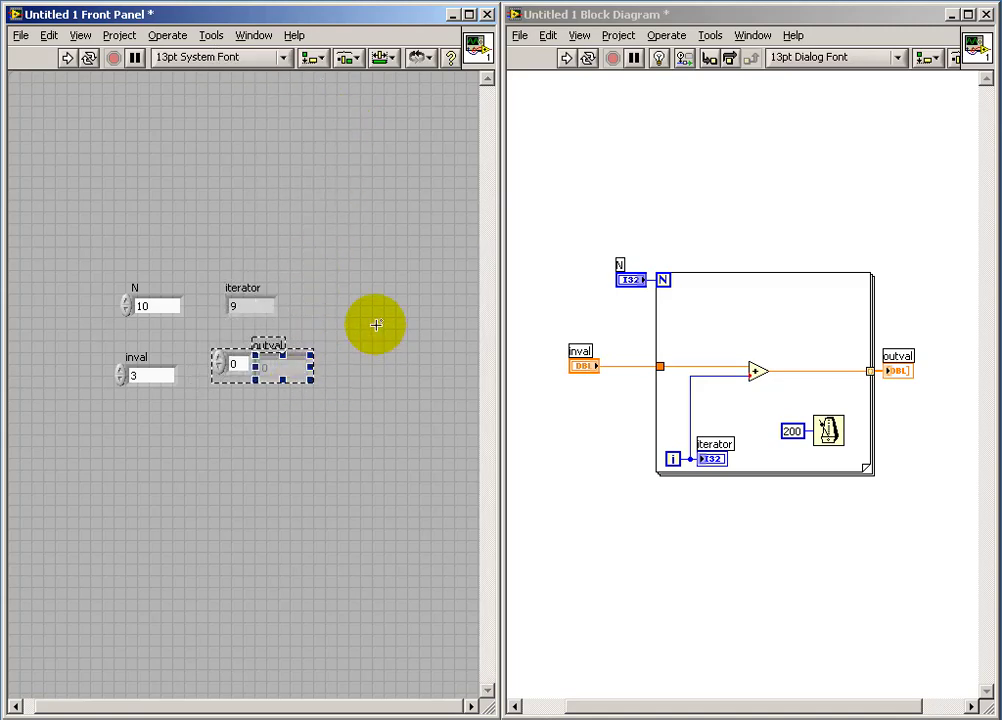
pyautogui.click(377, 328)
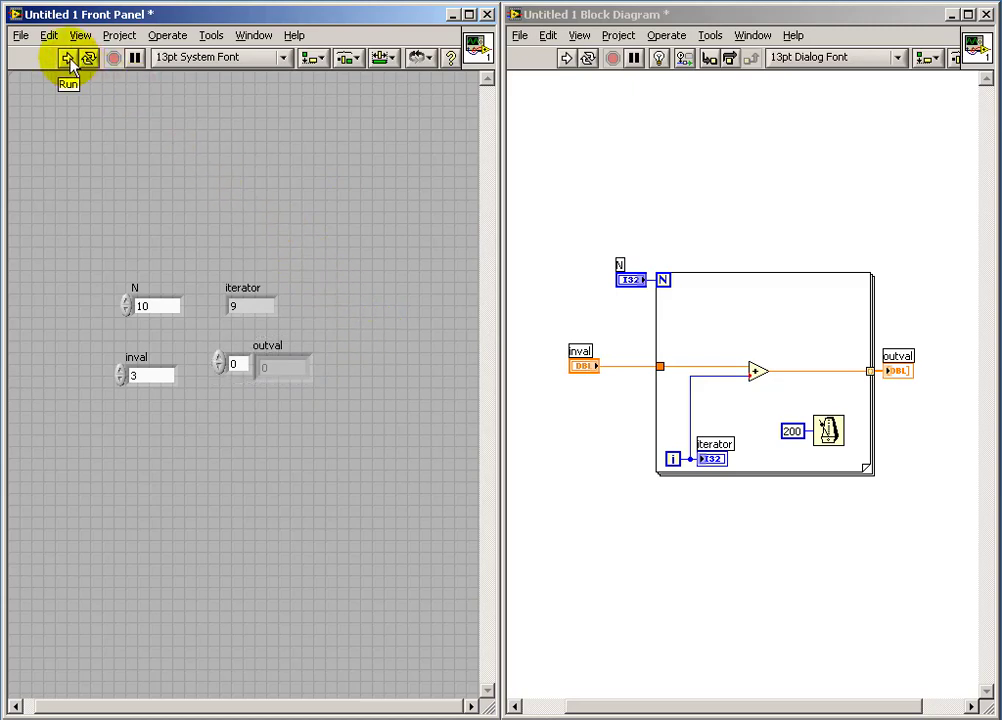
pyautogui.click(908, 383)
pyautogui.moveTo(908, 383); pyautogui.dragTo(940, 383)
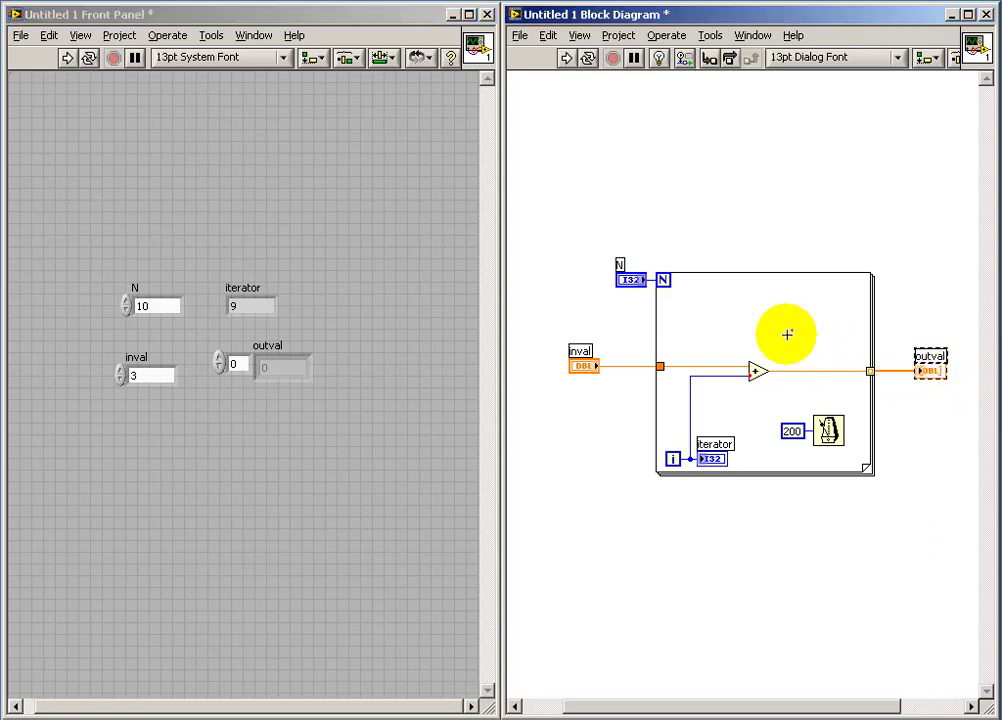
# - Run, enlarge the outval array, then rerun with N at 5 and inval at 14
pyautogui.click(68, 60)
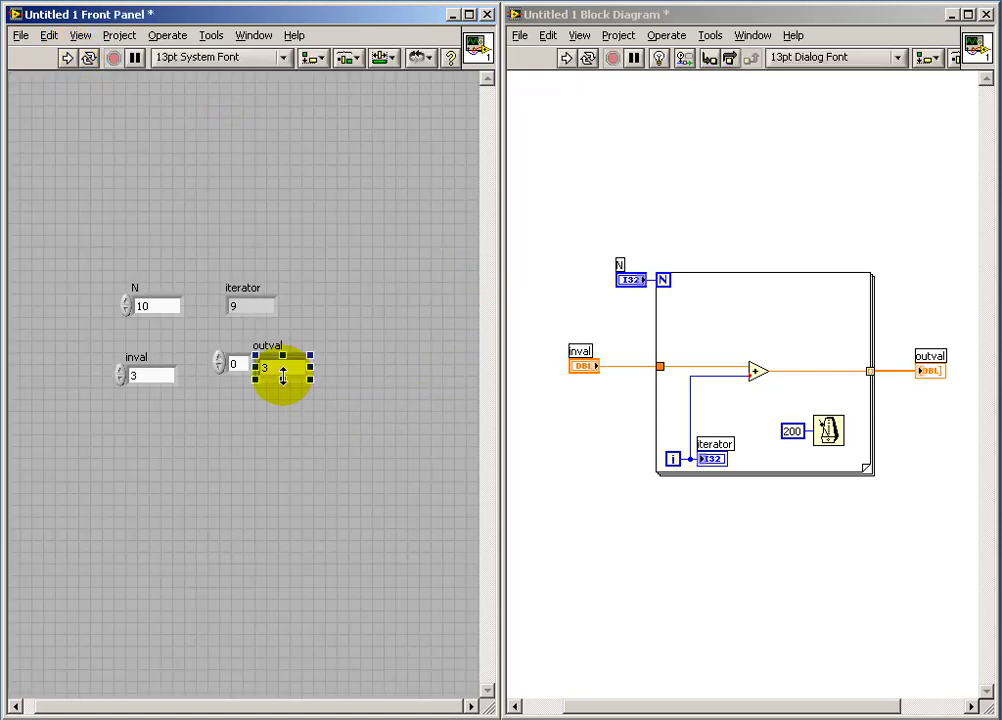
pyautogui.moveTo(283, 378); pyautogui.dragTo(283, 672)
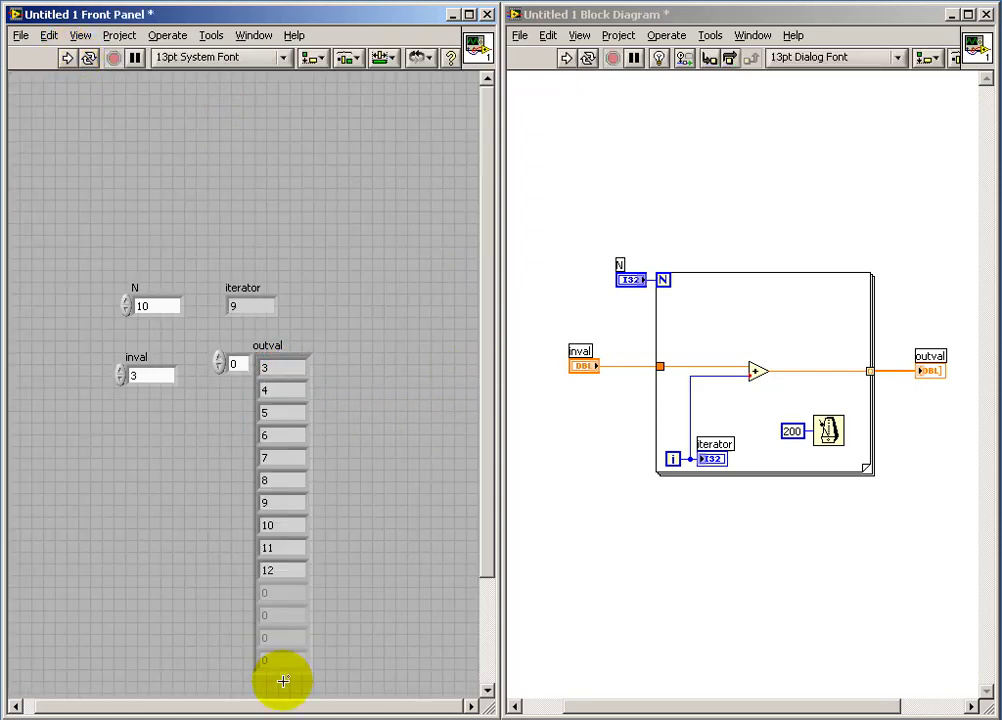
pyautogui.doubleClick(142, 305)
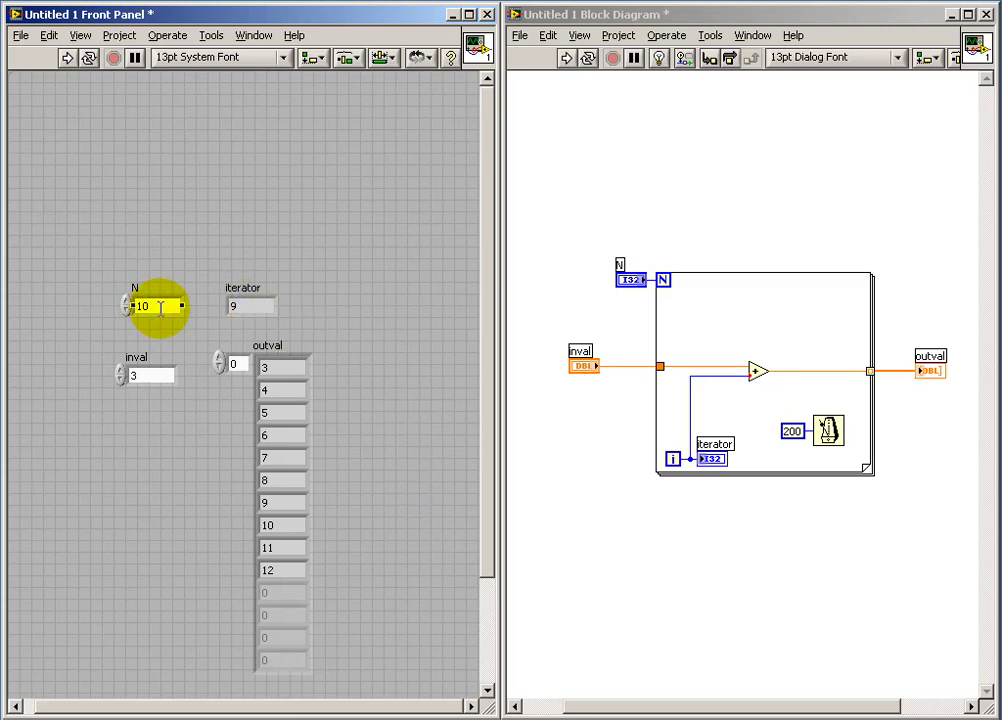
pyautogui.write('5')
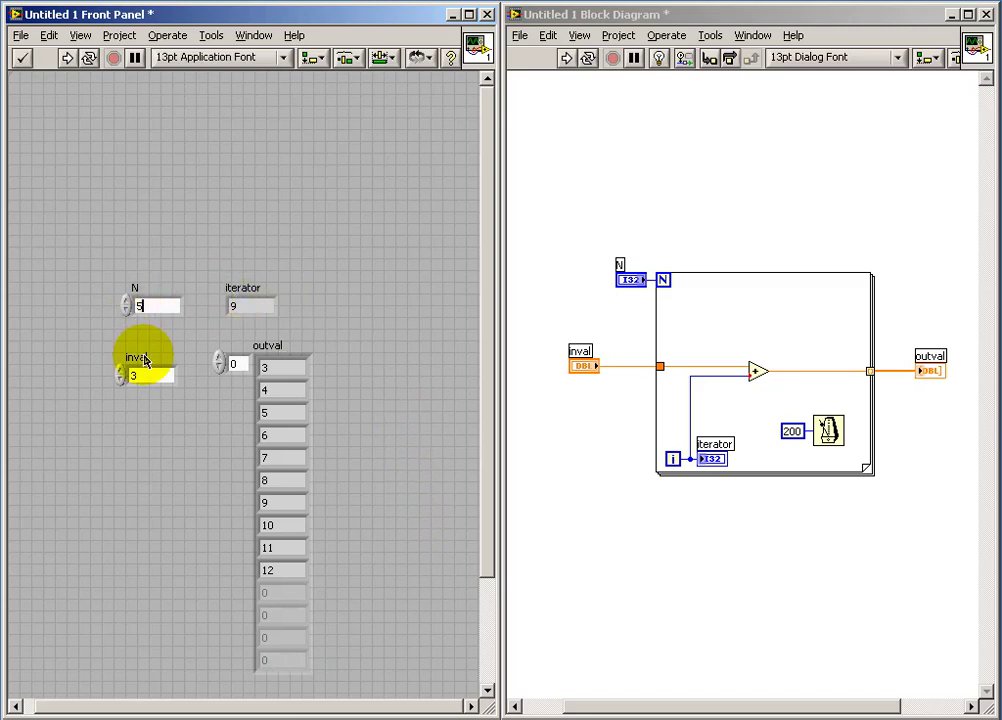
pyautogui.doubleClick(134, 374)
pyautogui.write('14')
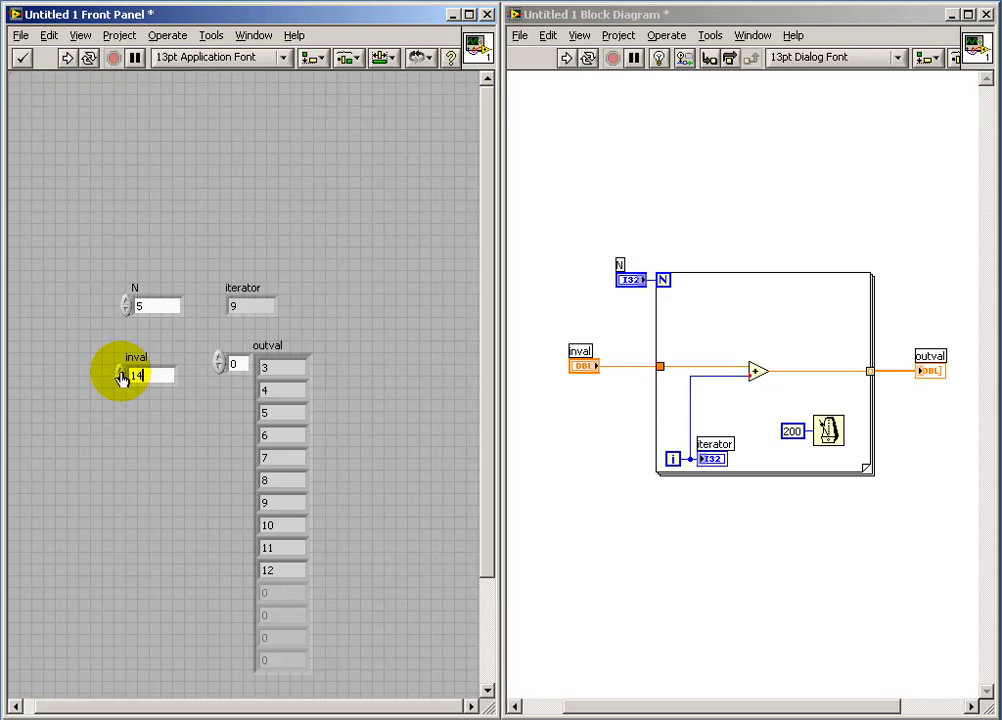
pyautogui.click(67, 58)
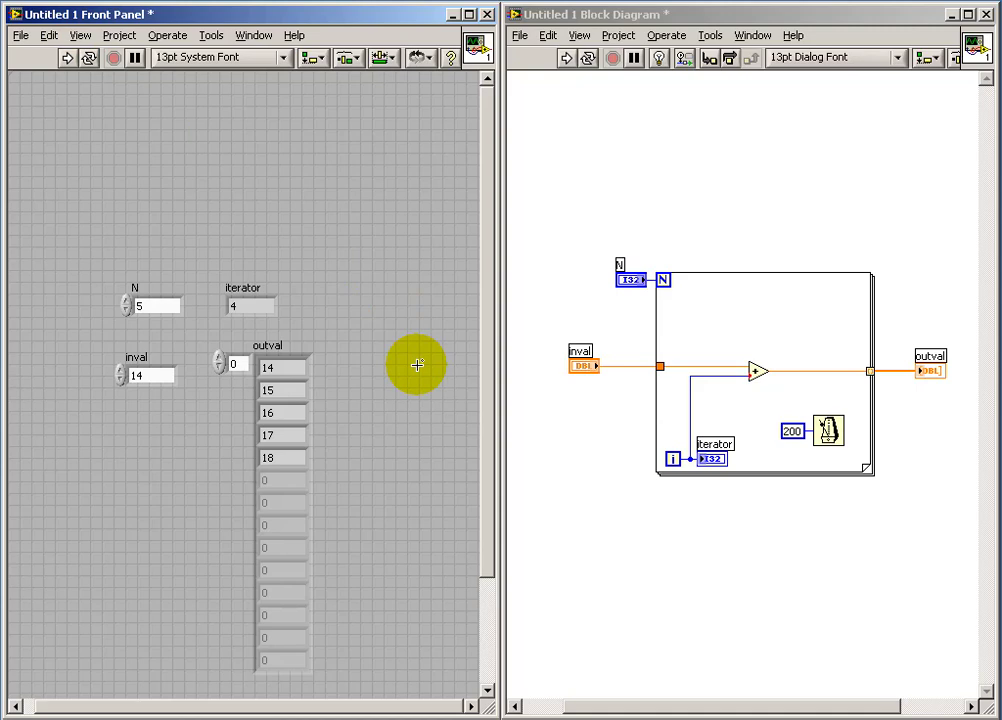
pyautogui.click(671, 530)
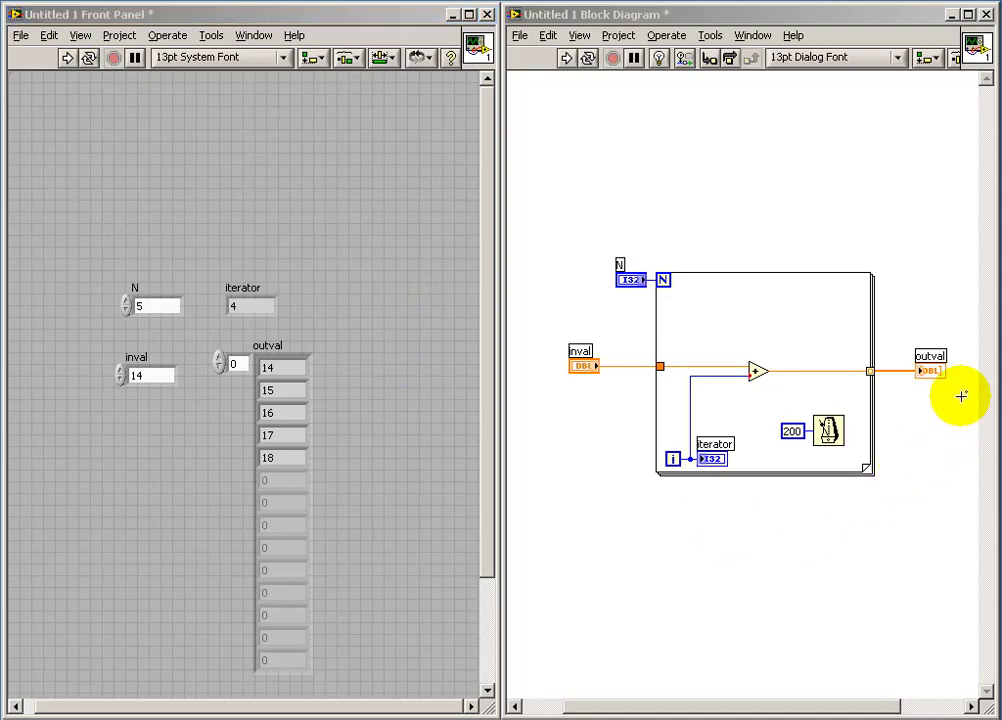
# - Delete the outval terminal and its broken wire, and disable indexing on the output tunnel
pyautogui.moveTo(961, 396); pyautogui.dragTo(905, 330)
pyautogui.press('Delete')
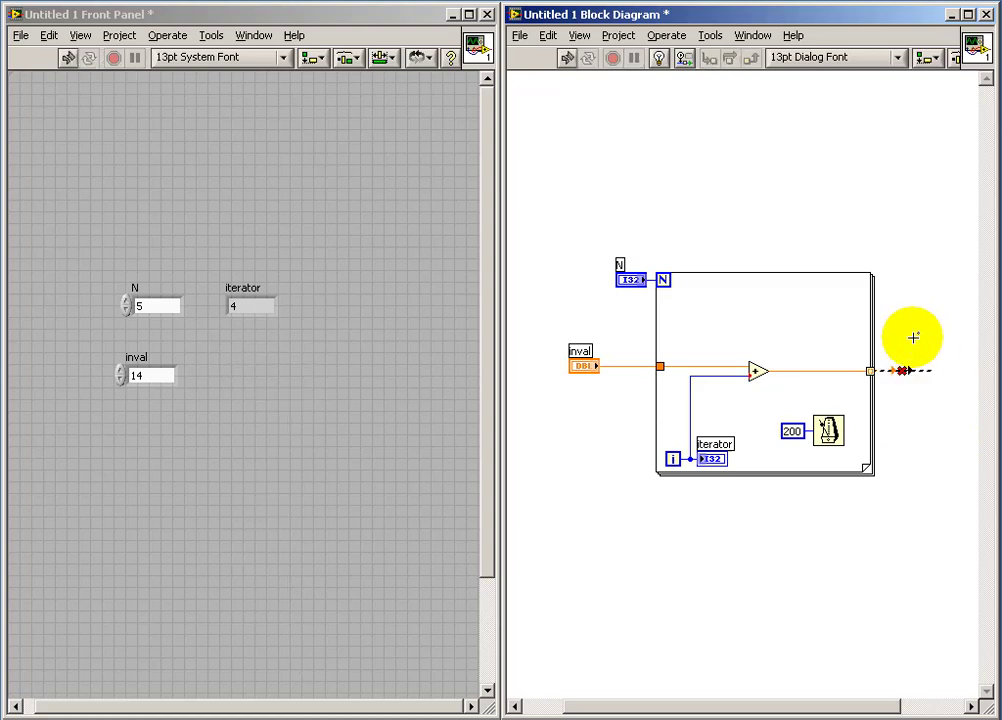
pyautogui.click(914, 372)
pyautogui.press('Delete')
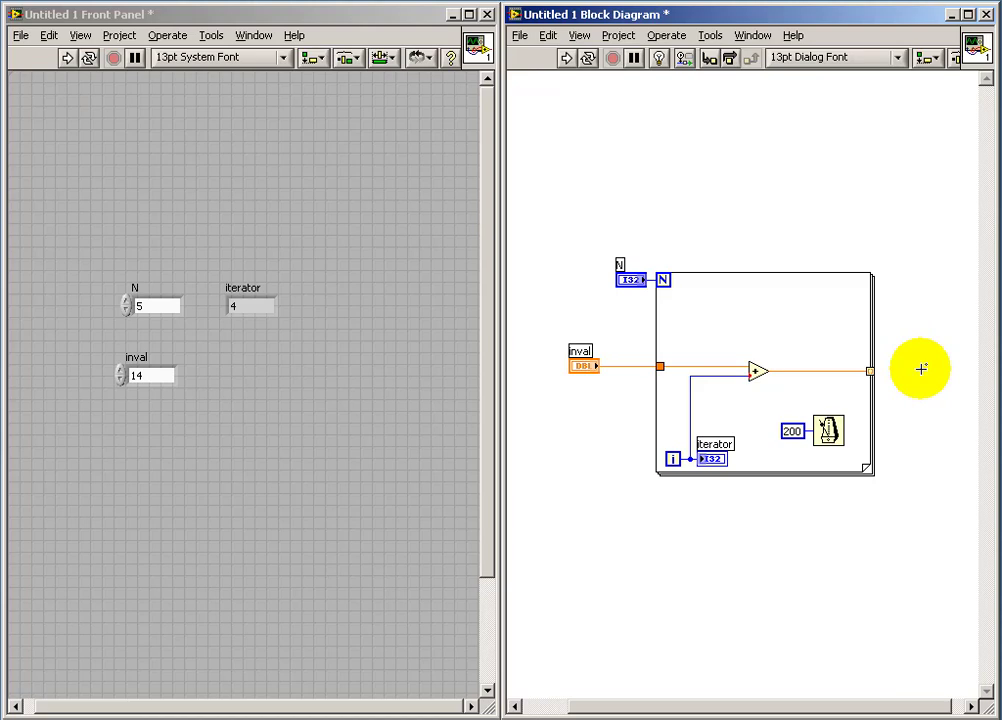
pyautogui.click(871, 371)
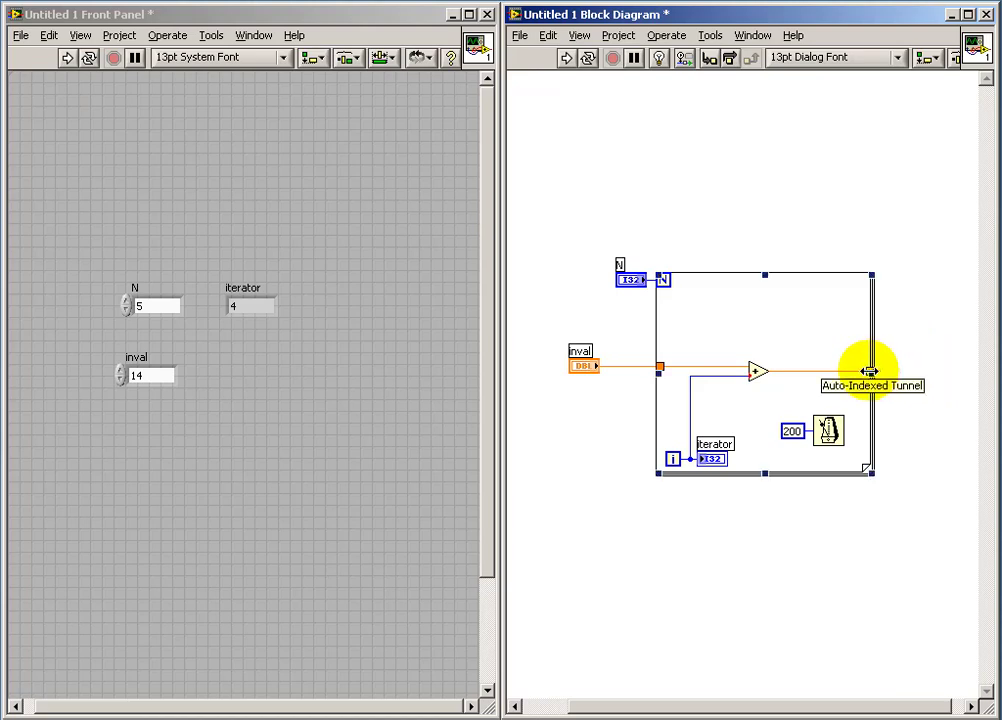
pyautogui.rightClick(871, 372)
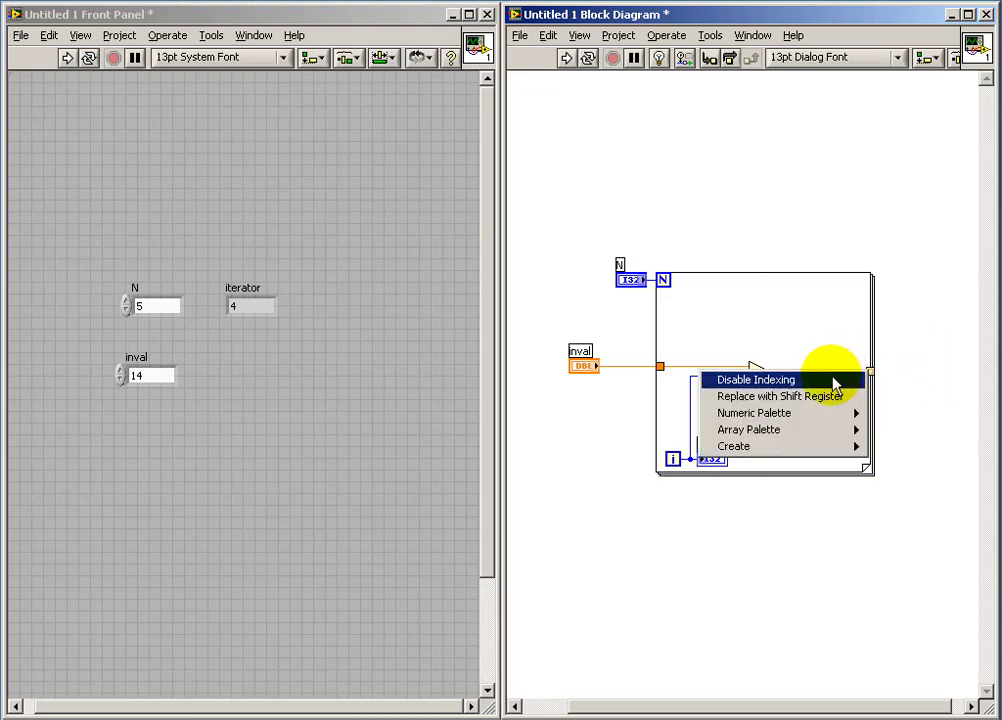
pyautogui.click(834, 379)
# - Add a 'current val' indicator on the sum wire and place it beside iterator
pyautogui.rightClick(809, 378)
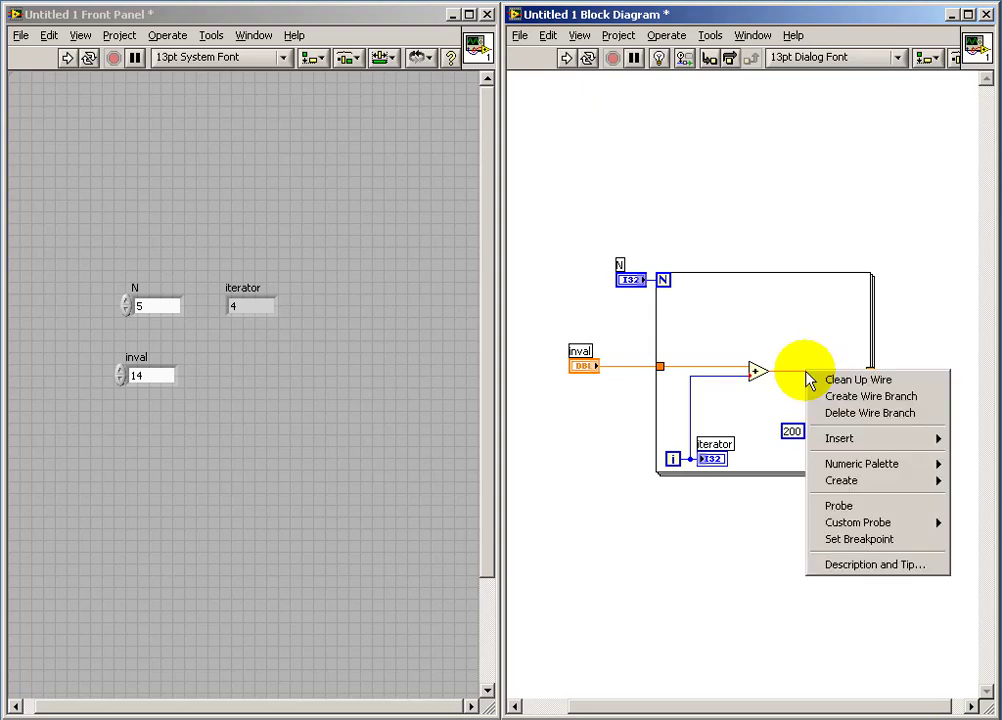
pyautogui.moveTo(842, 481)
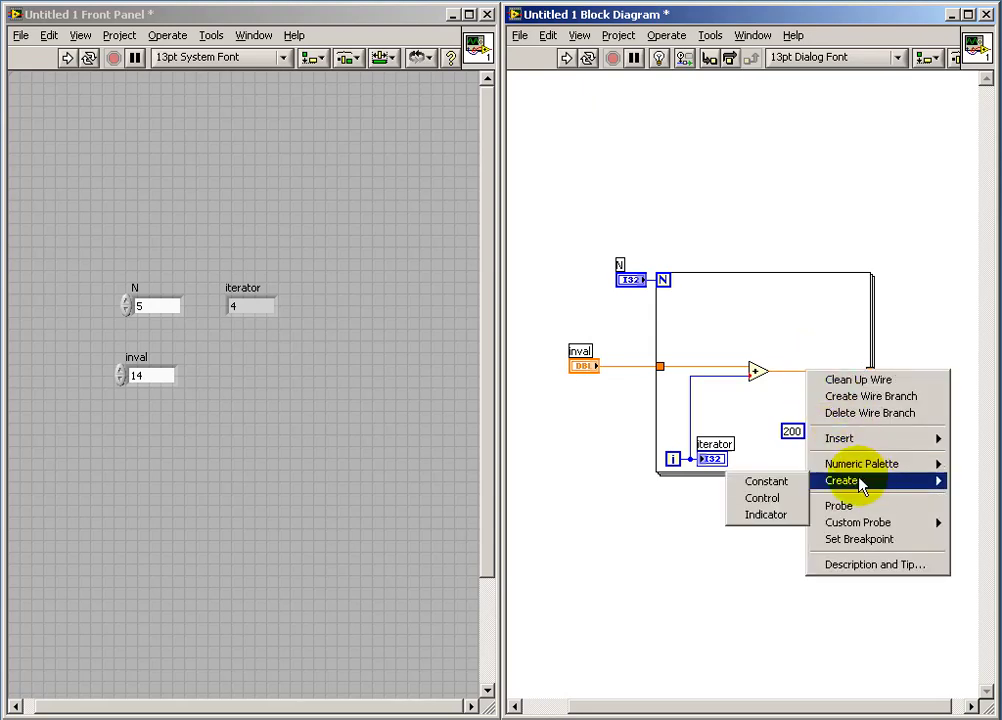
pyautogui.click(766, 515)
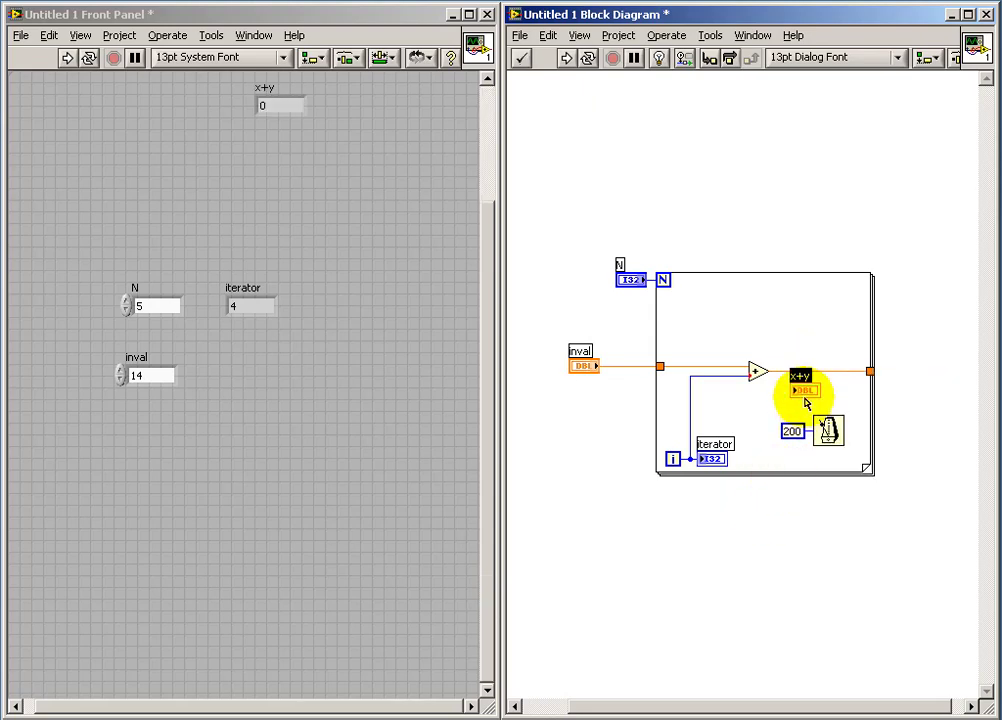
pyautogui.moveTo(806, 401); pyautogui.dragTo(820, 365)
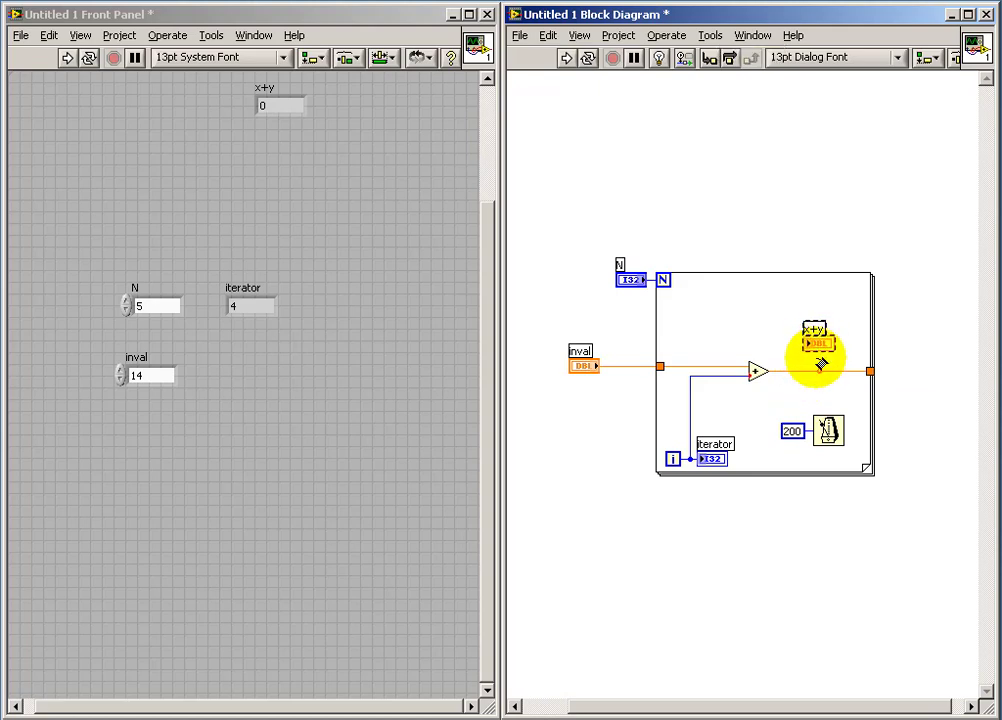
pyautogui.rightClick(820, 365)
pyautogui.click(834, 368)
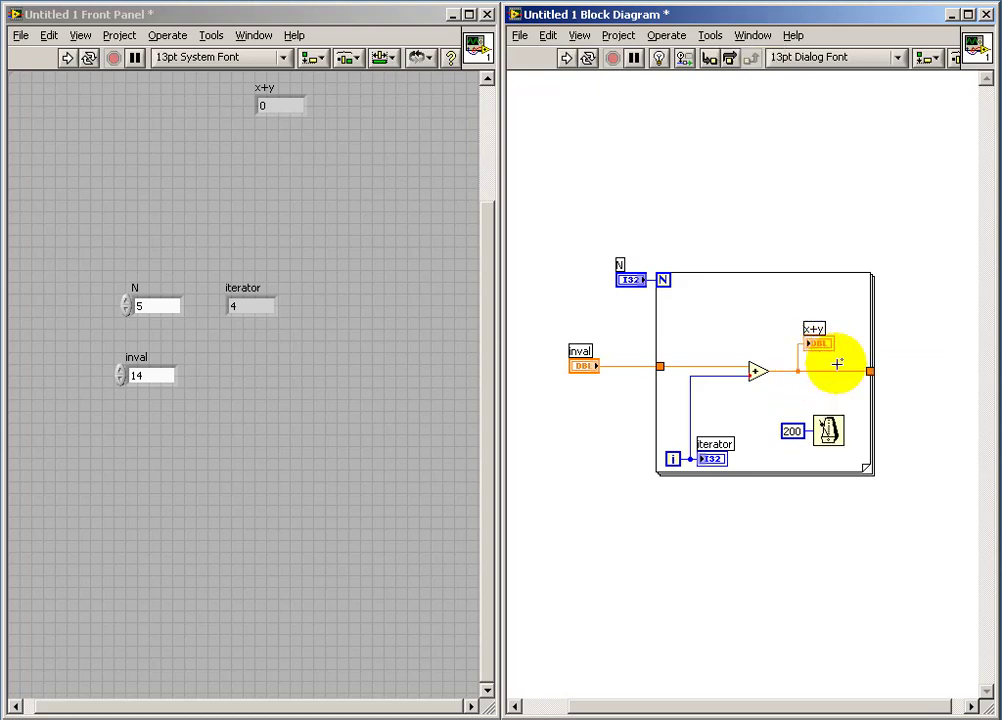
pyautogui.doubleClick(814, 330)
pyautogui.write('current val')
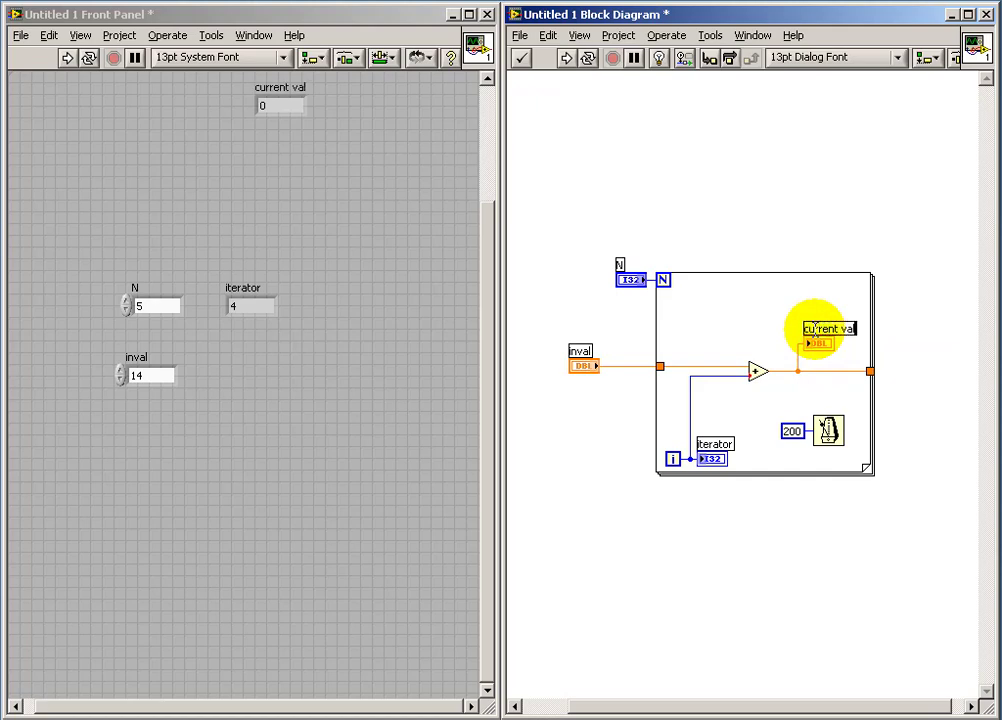
pyautogui.click(640, 245)
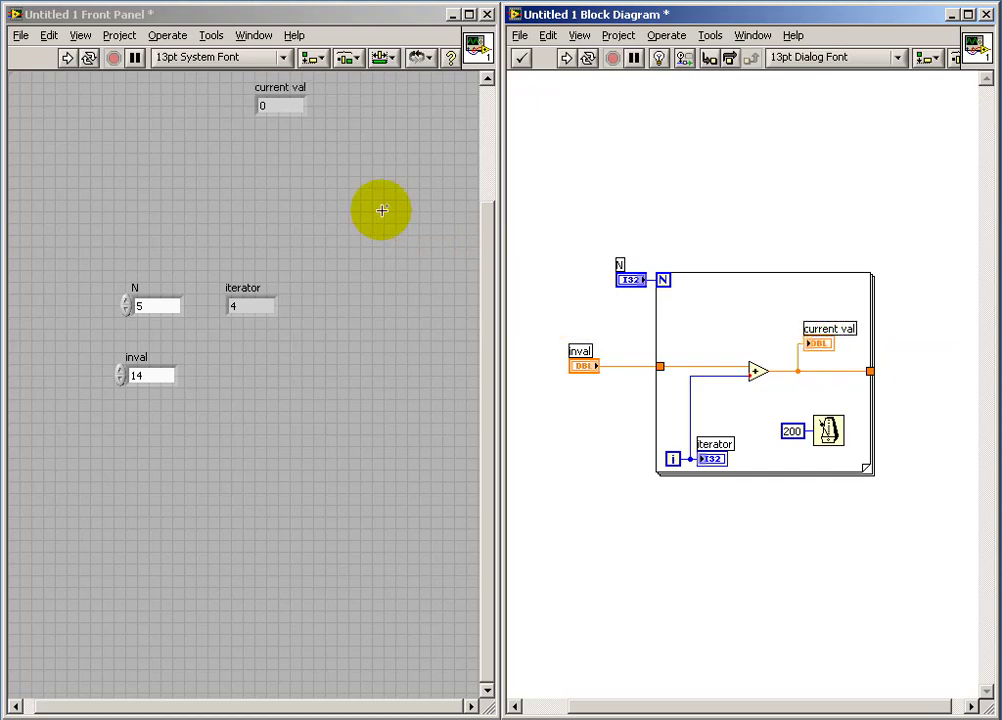
pyautogui.moveTo(285, 118); pyautogui.dragTo(338, 313)
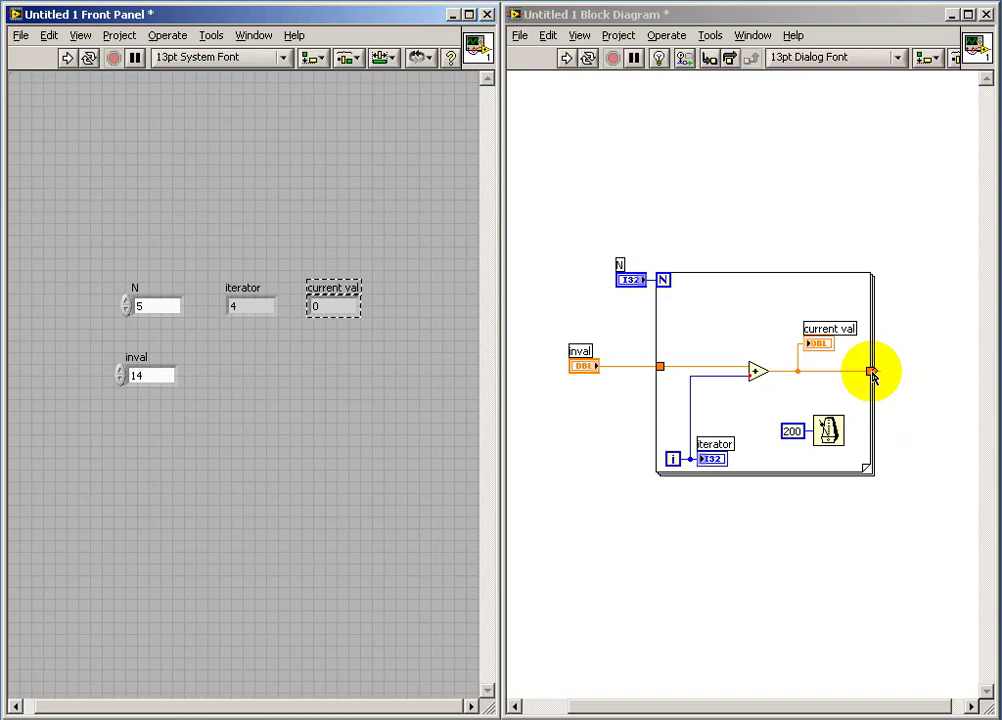
# - Replace the loop's output tunnel with a shift register pair
pyautogui.rightClick(871, 371)
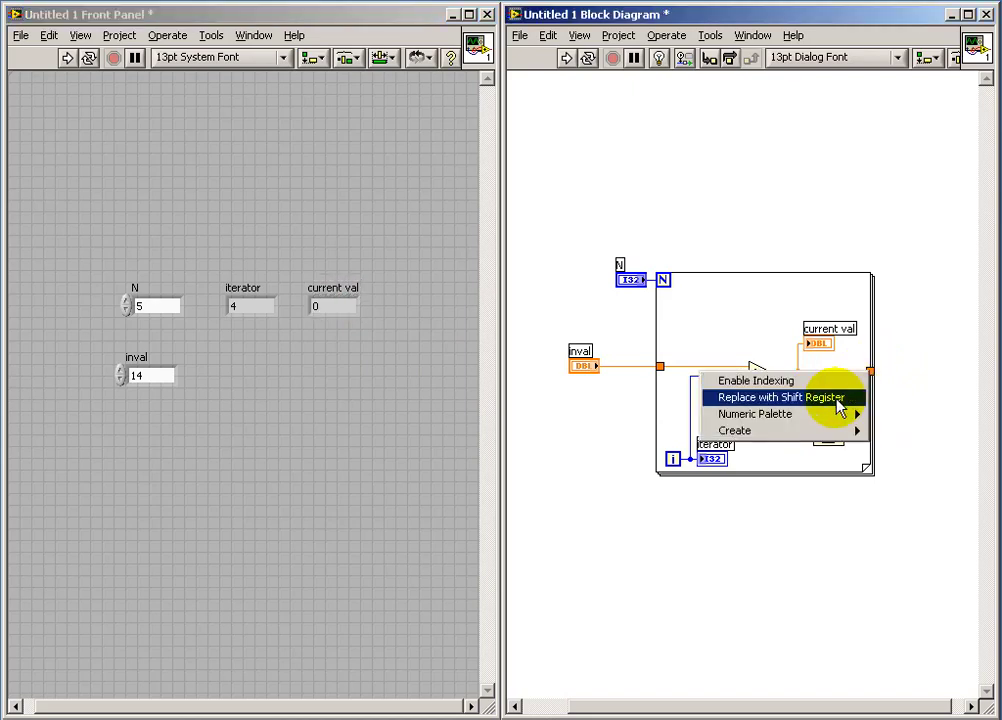
pyautogui.click(838, 398)
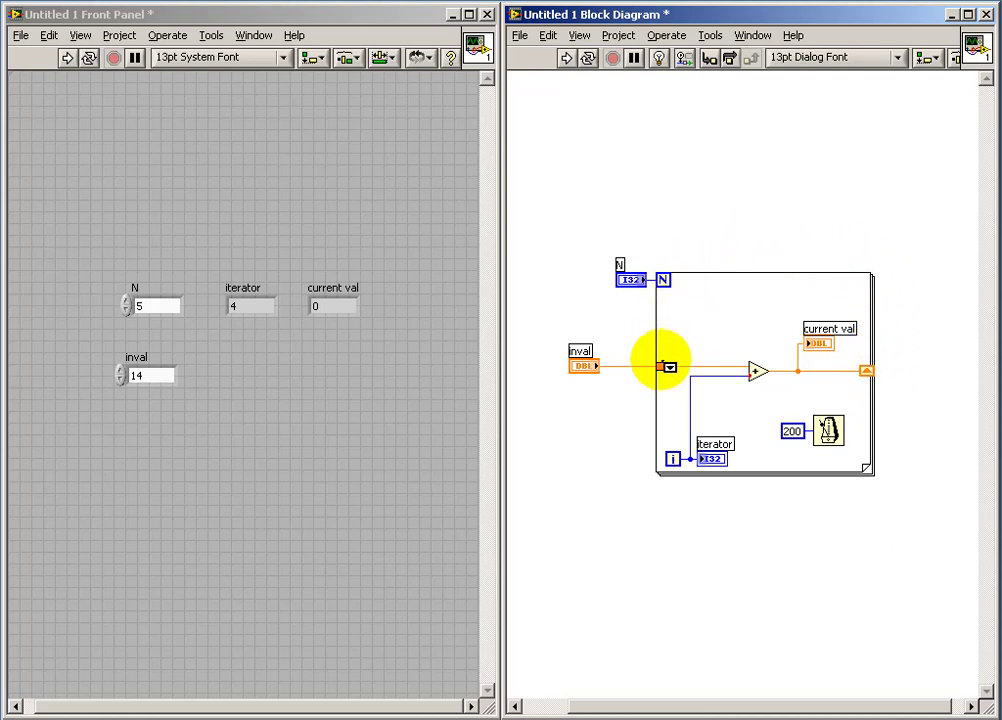
pyautogui.click(661, 369)
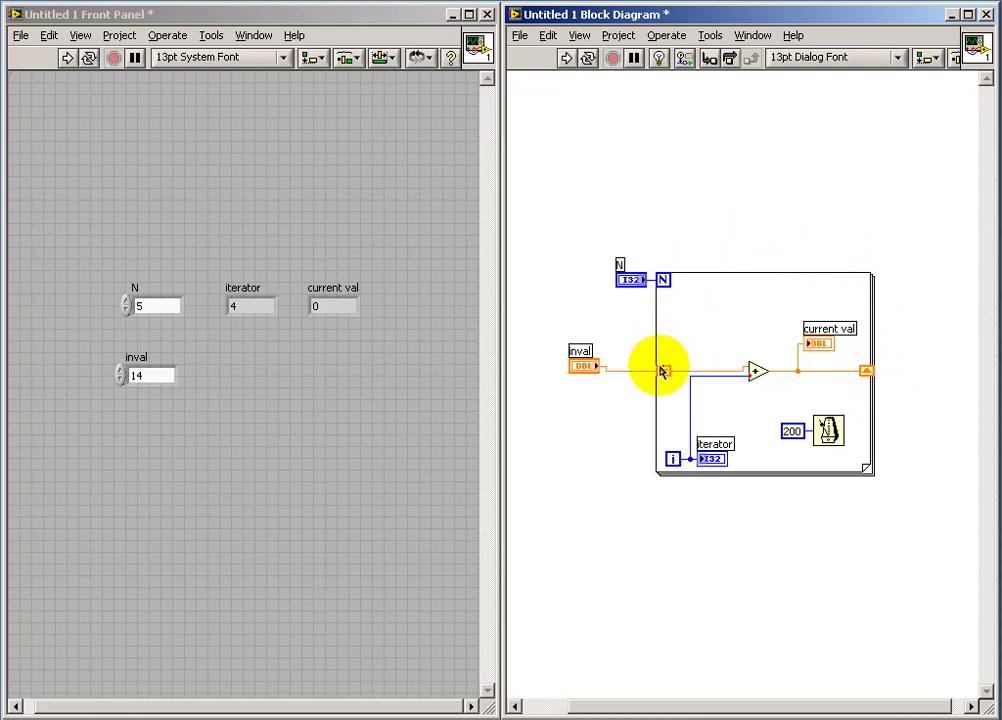
pyautogui.click(866, 371)
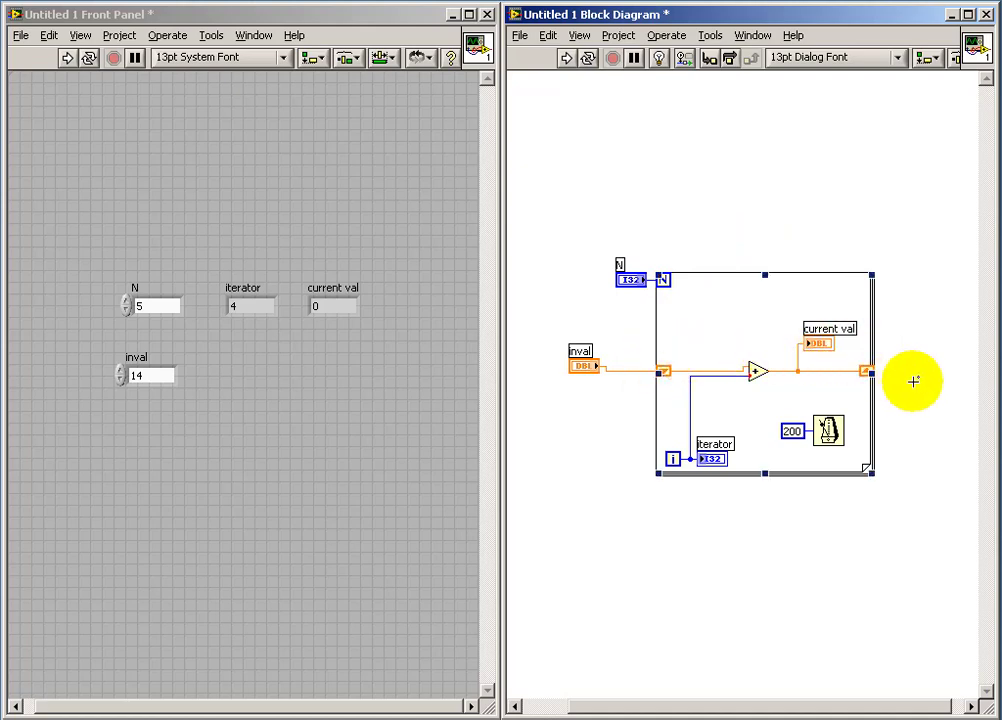
# - Create an outval indicator from the right shift register and place it beside inval
pyautogui.rightClick(877, 376)
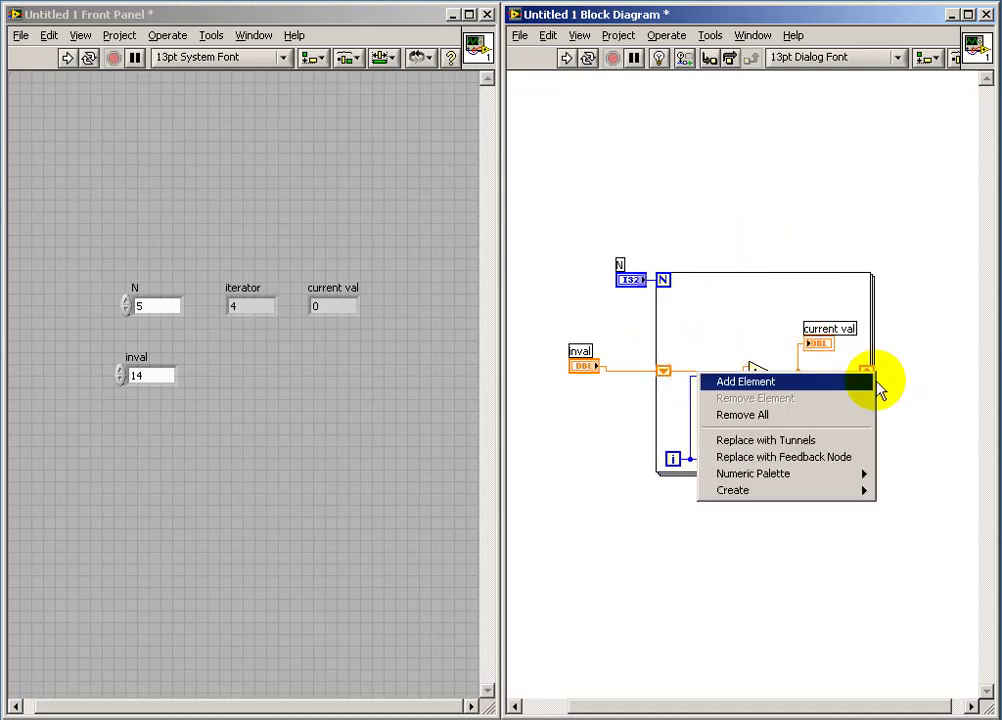
pyautogui.moveTo(760, 490)
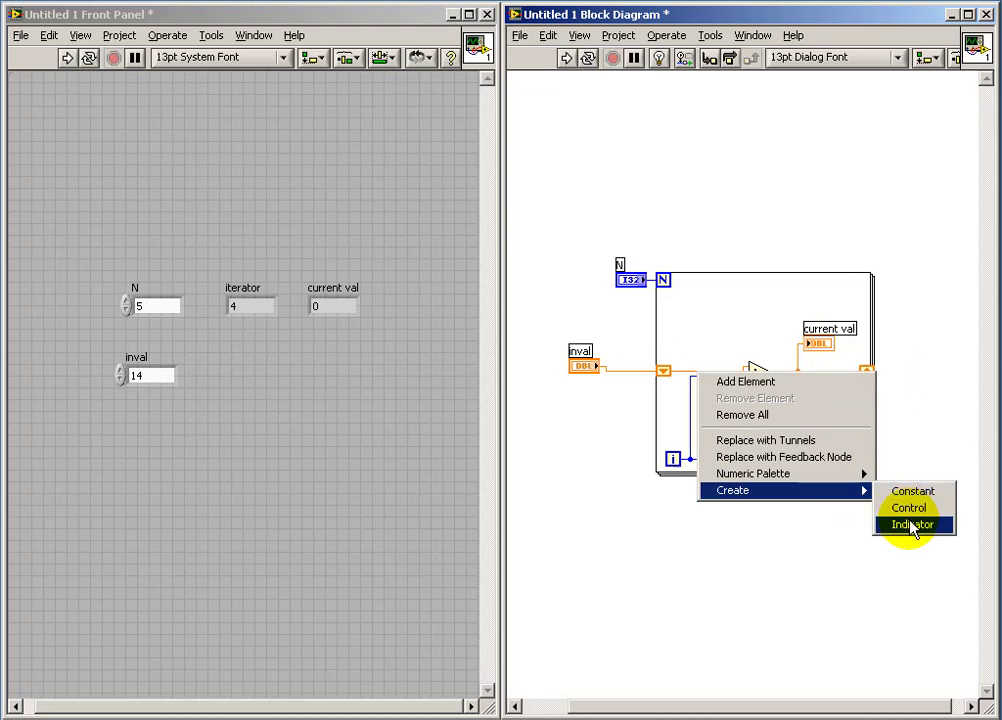
pyautogui.click(913, 526)
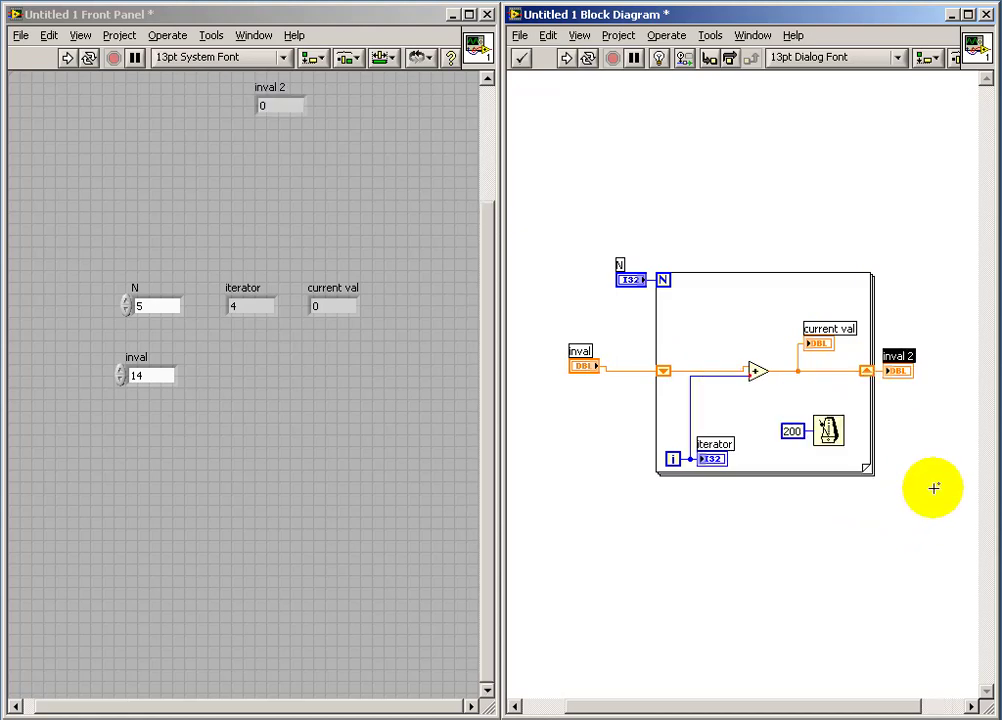
pyautogui.write('outval')
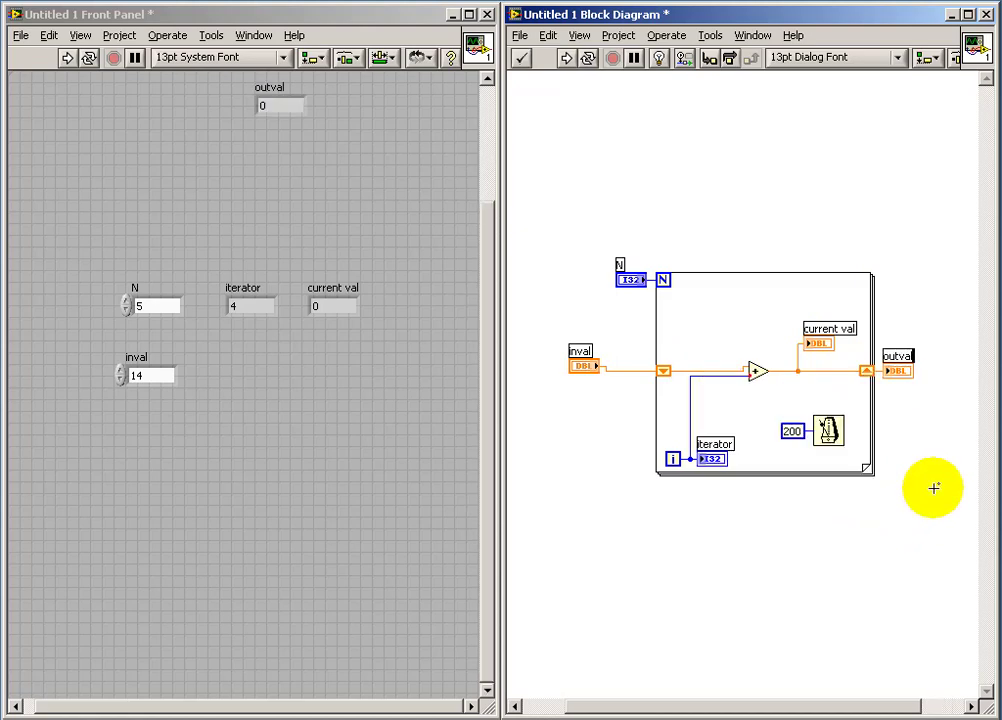
pyautogui.moveTo(905, 380); pyautogui.dragTo(928, 381)
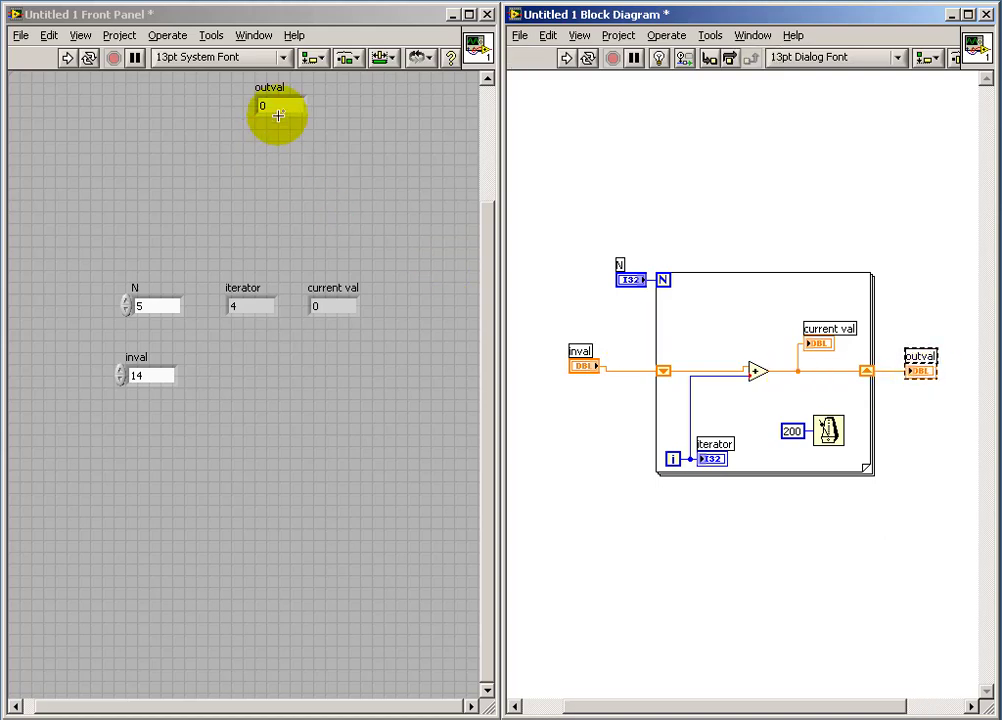
pyautogui.moveTo(278, 115); pyautogui.dragTo(254, 386)
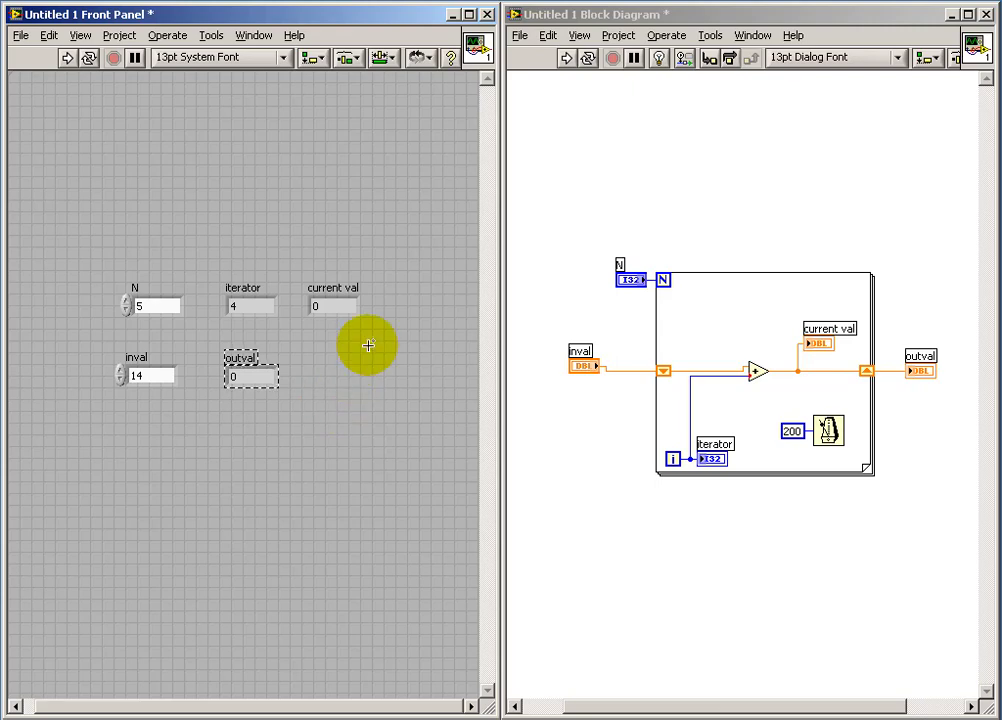
# - Change the wait to 1000 ms, set N to 10 and inval to 2, and run
pyautogui.click(67, 61)
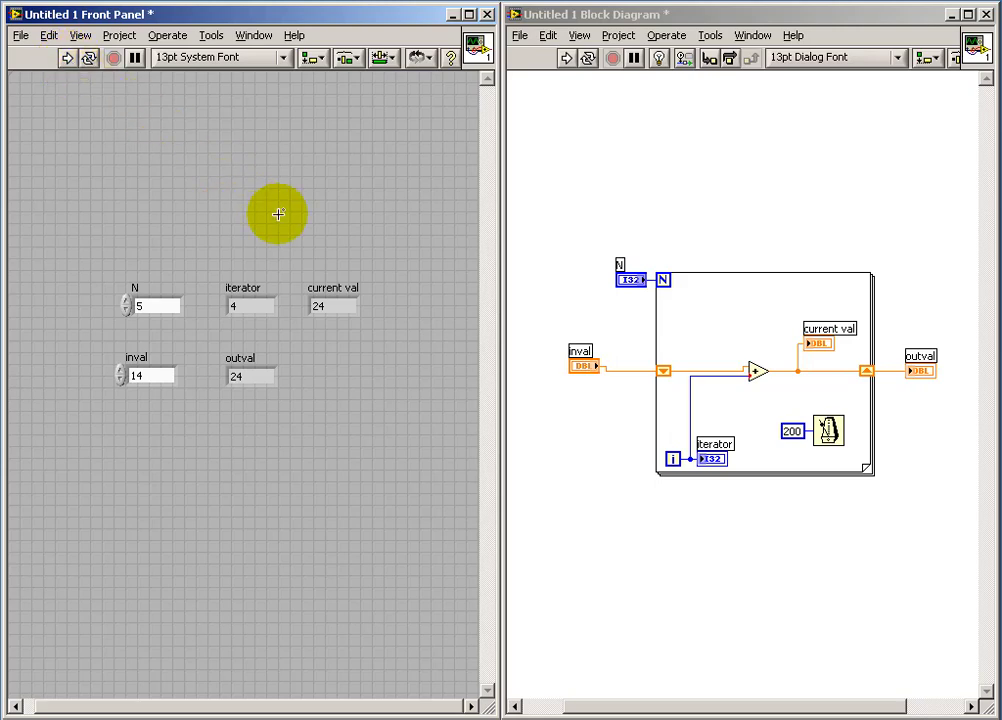
pyautogui.doubleClick(796, 436)
pyautogui.write('1000')
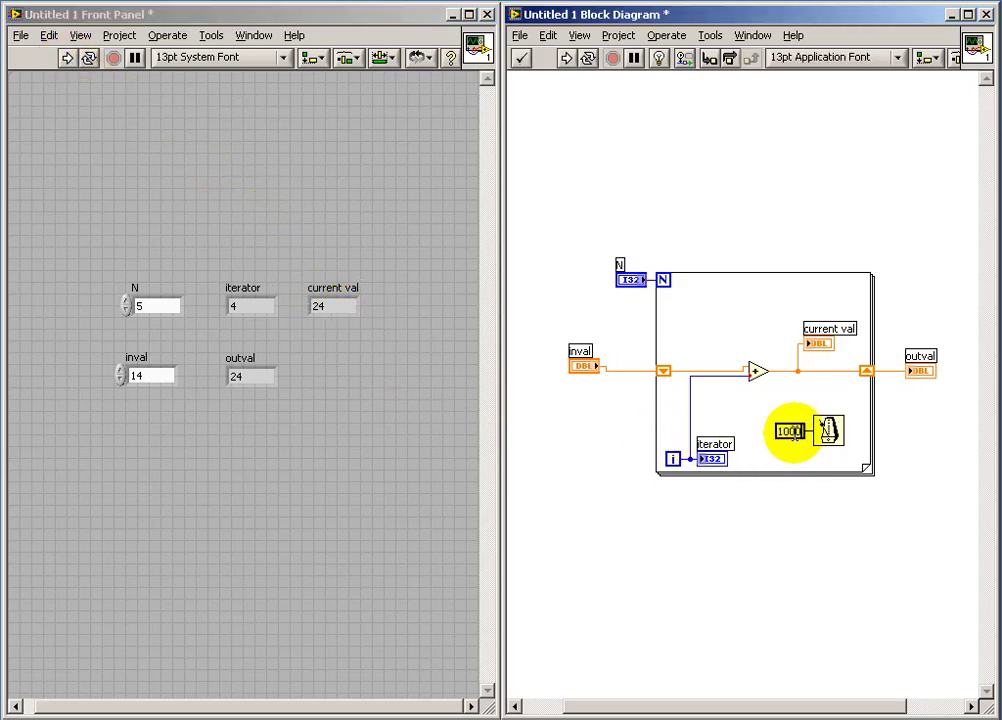
pyautogui.doubleClick(148, 305)
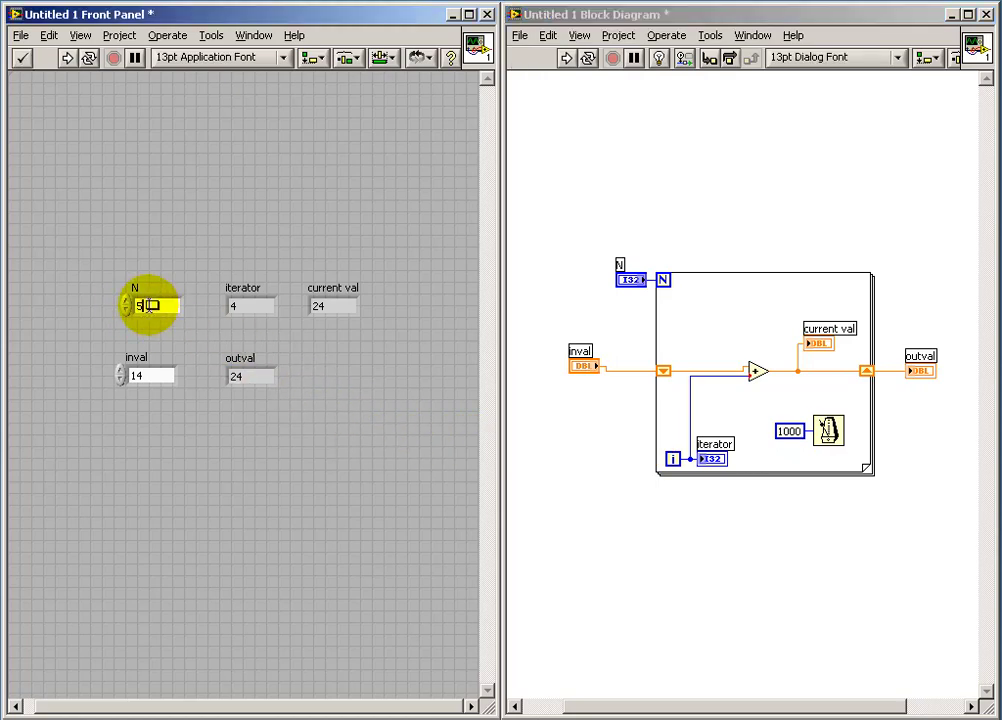
pyautogui.moveTo(148, 305); pyautogui.dragTo(135, 305)
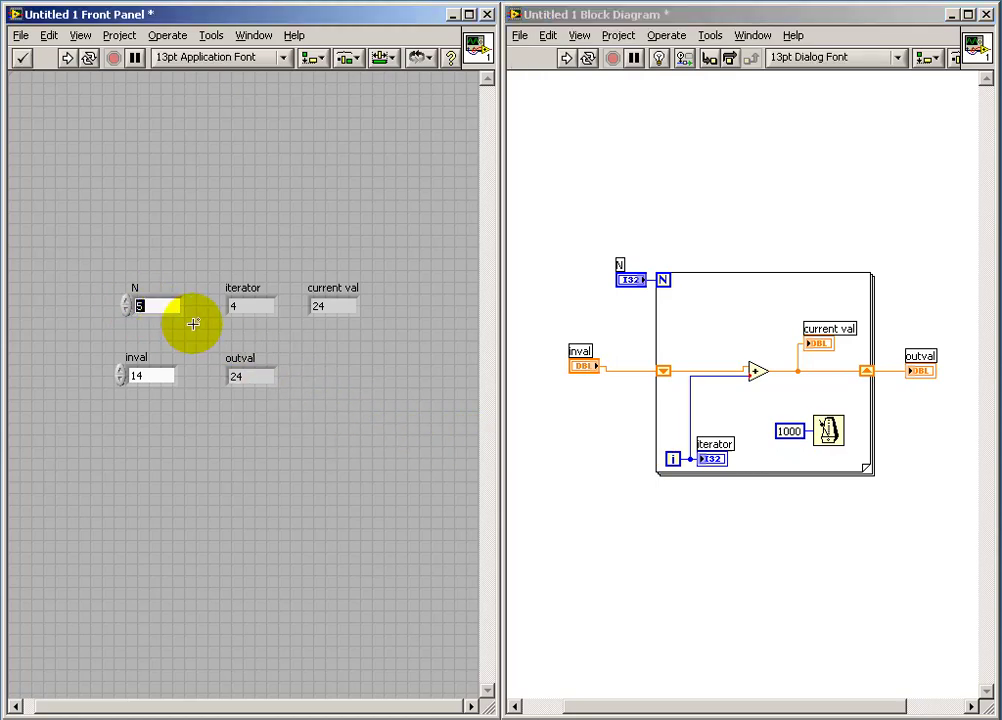
pyautogui.write('10')
pyautogui.doubleClick(136, 375)
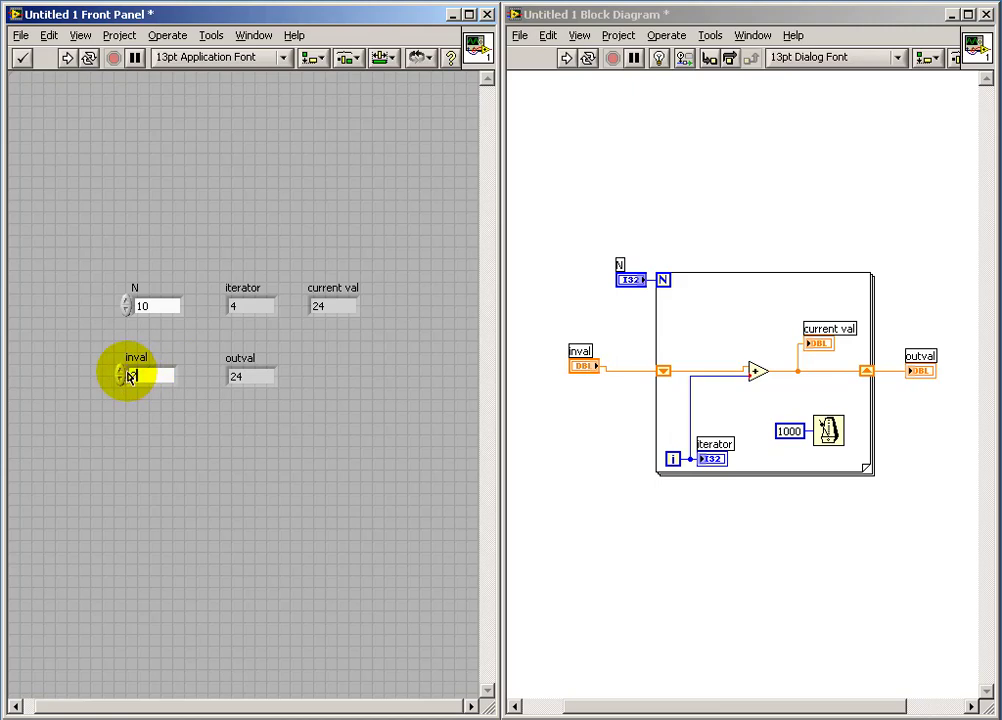
pyautogui.write('2')
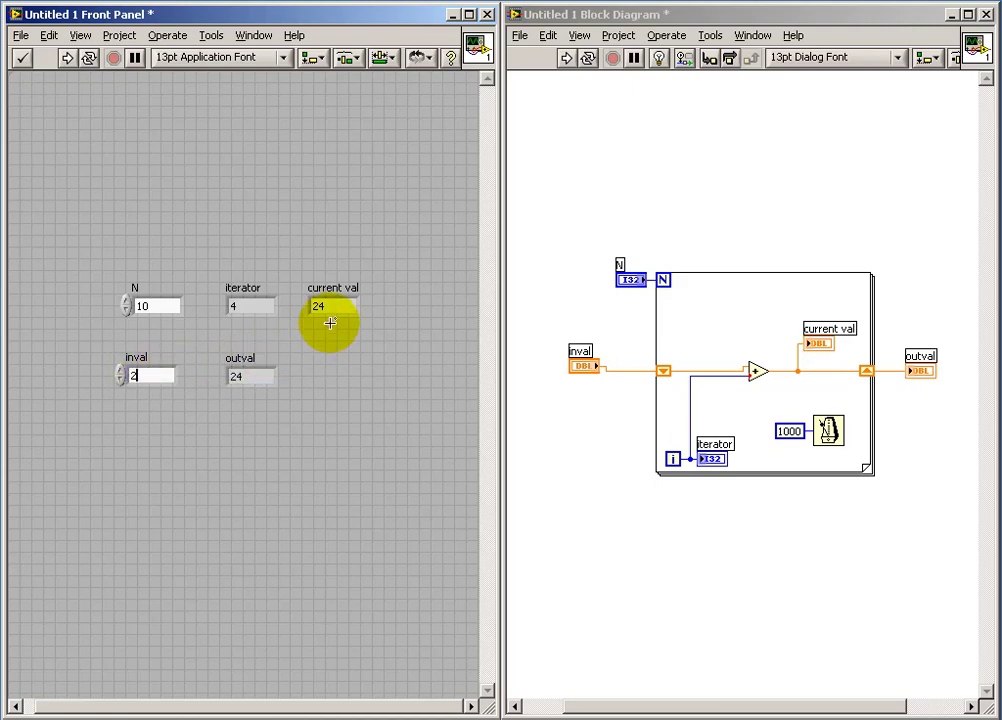
pyautogui.click(67, 58)
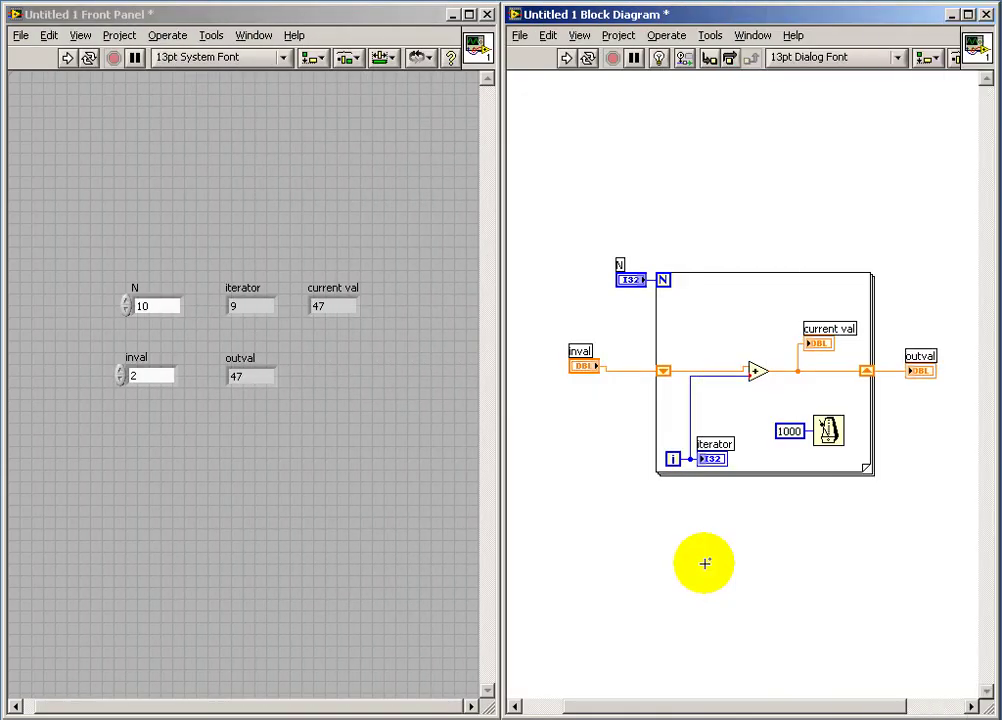
# - Move current val down, delete the shift register, and clear the broken wires
pyautogui.click(765, 473)
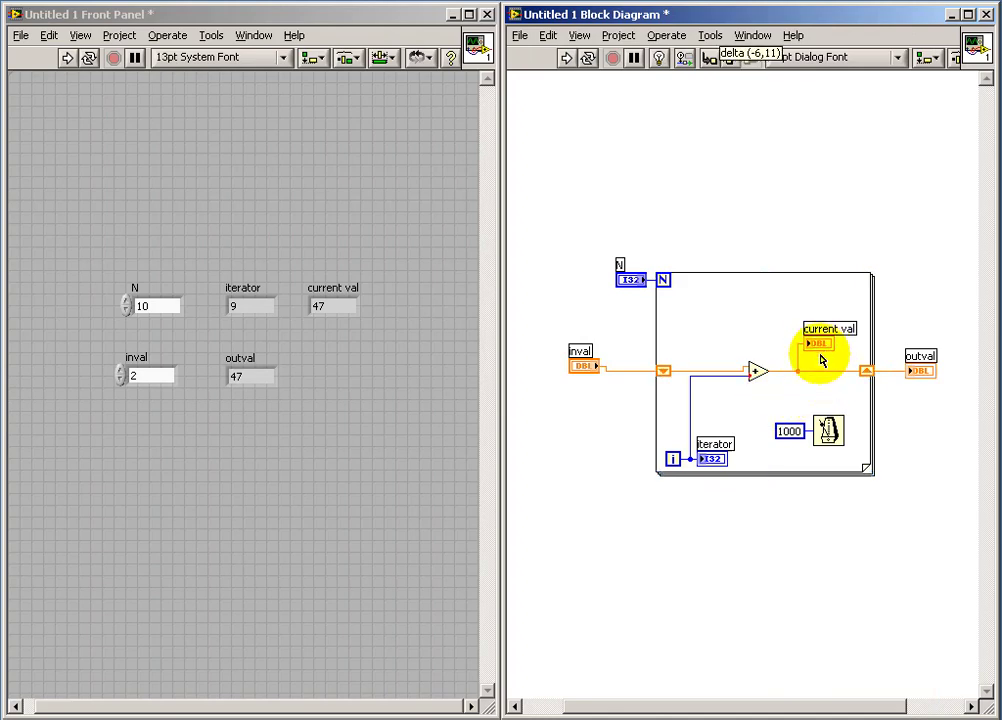
pyautogui.moveTo(823, 354); pyautogui.dragTo(812, 410)
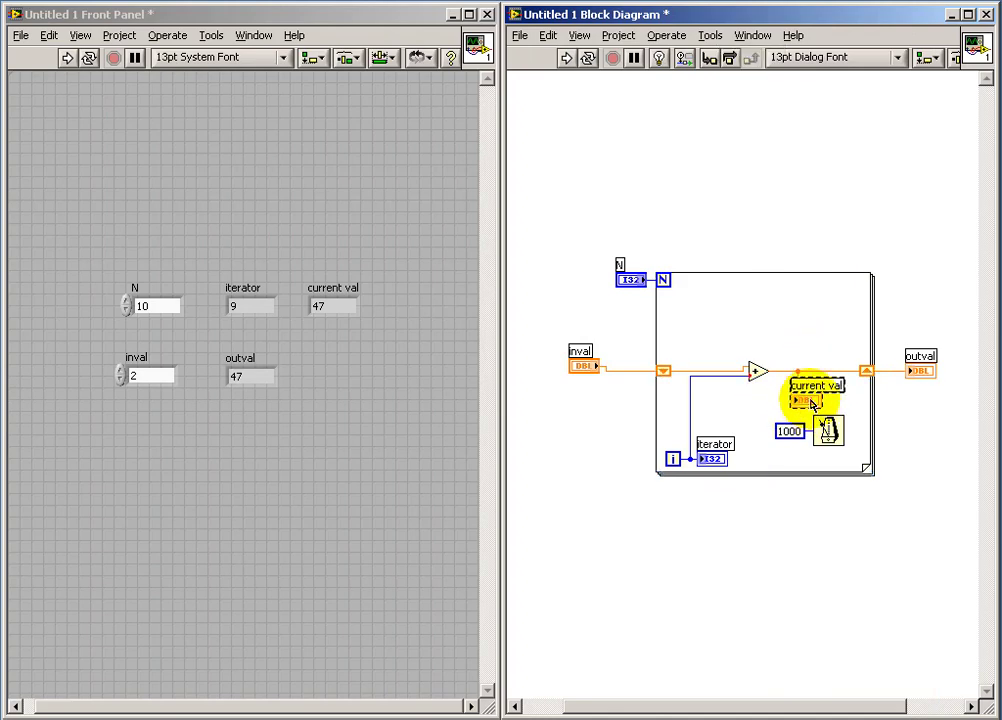
pyautogui.click(869, 377)
pyautogui.click(866, 374)
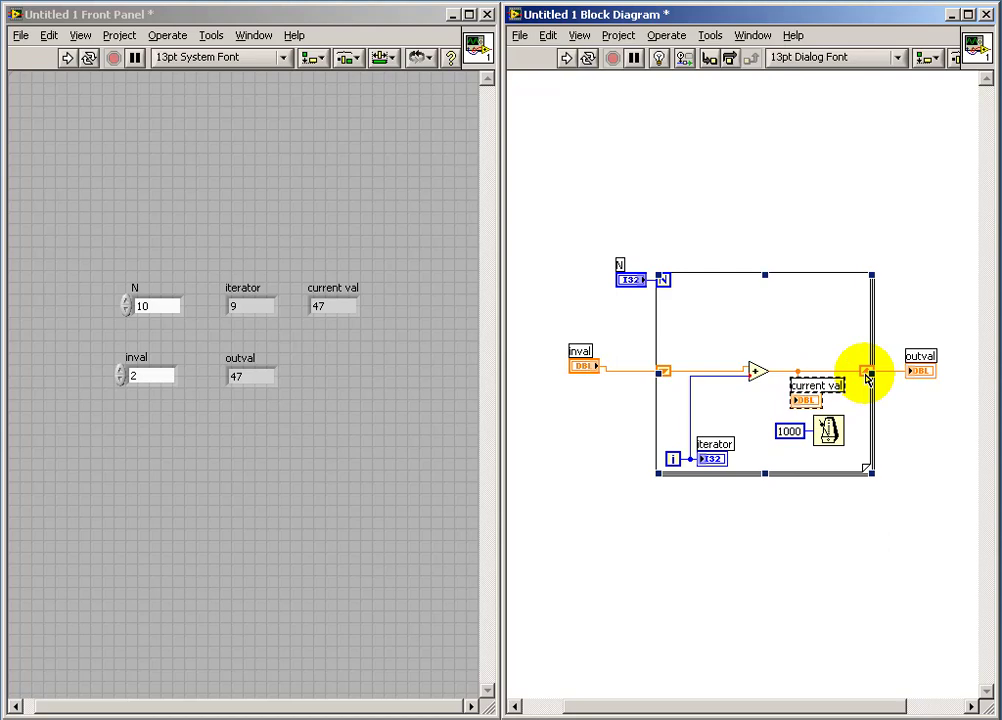
pyautogui.click(866, 374)
pyautogui.press('Delete')
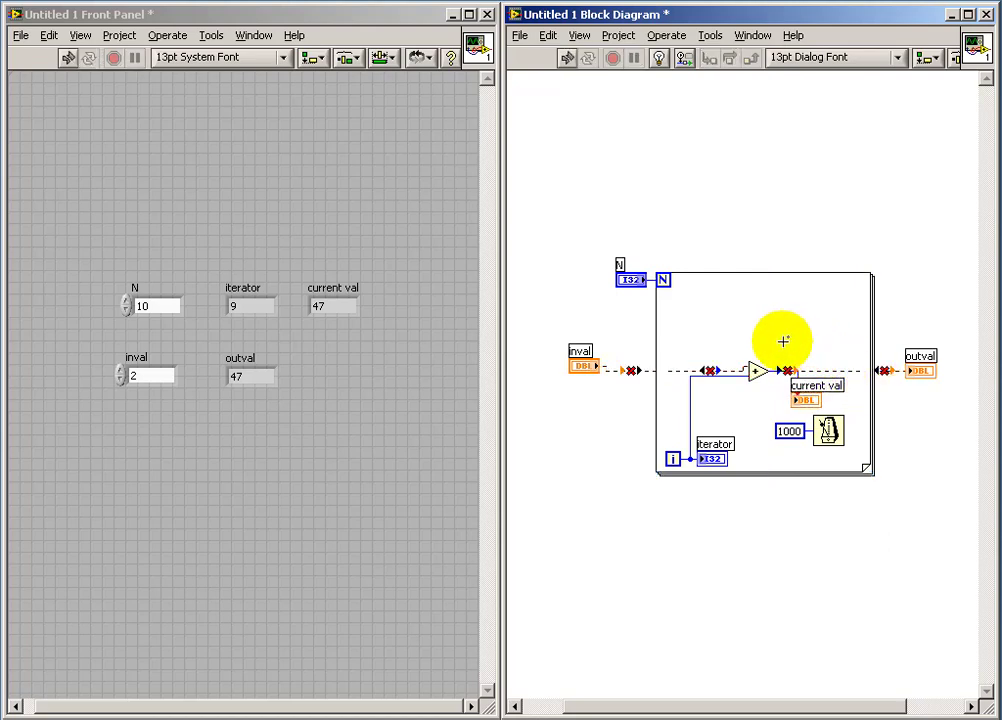
pyautogui.hotkey('ctrl', 'b')
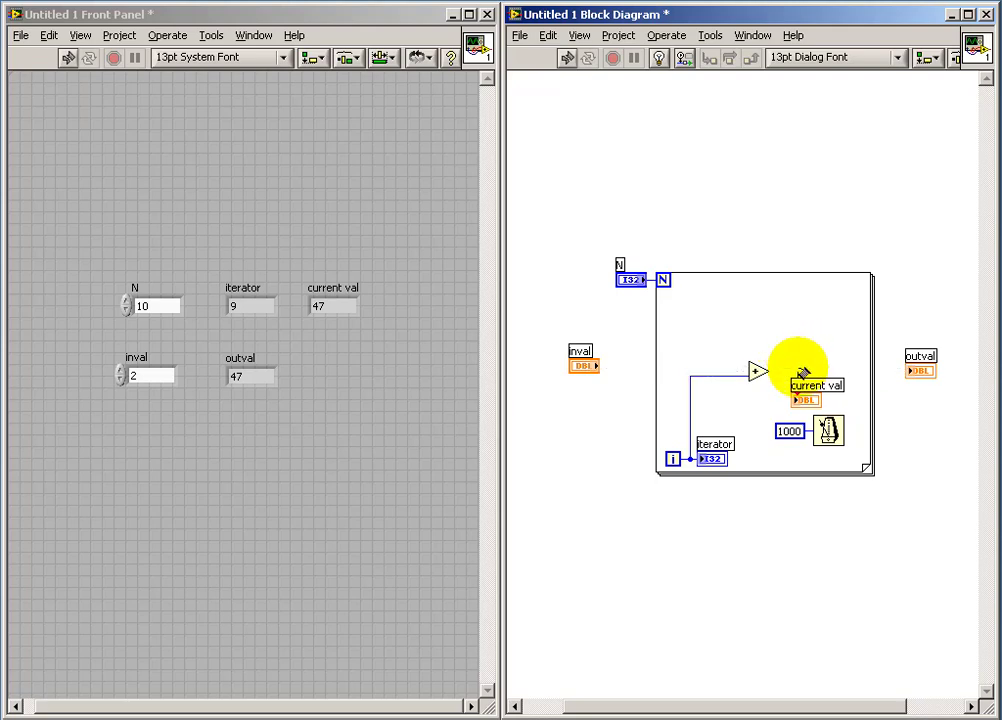
# - Undo a trial feedback wire, then delete the current val indicator and its broken wire
pyautogui.click(800, 373)
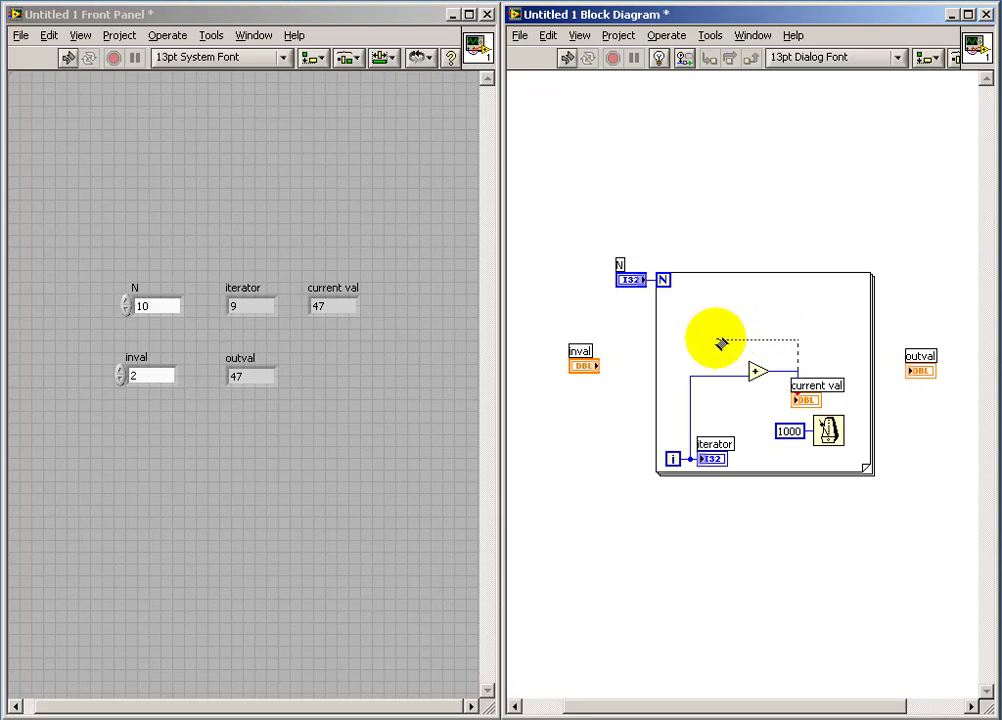
pyautogui.click(716, 341)
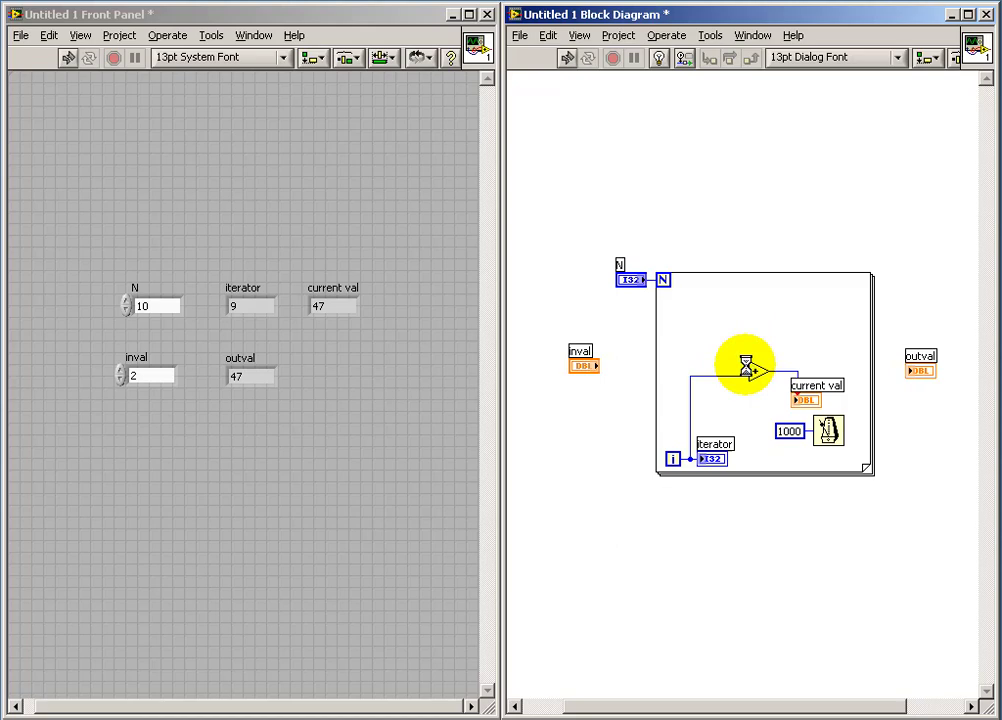
pyautogui.click(752, 372)
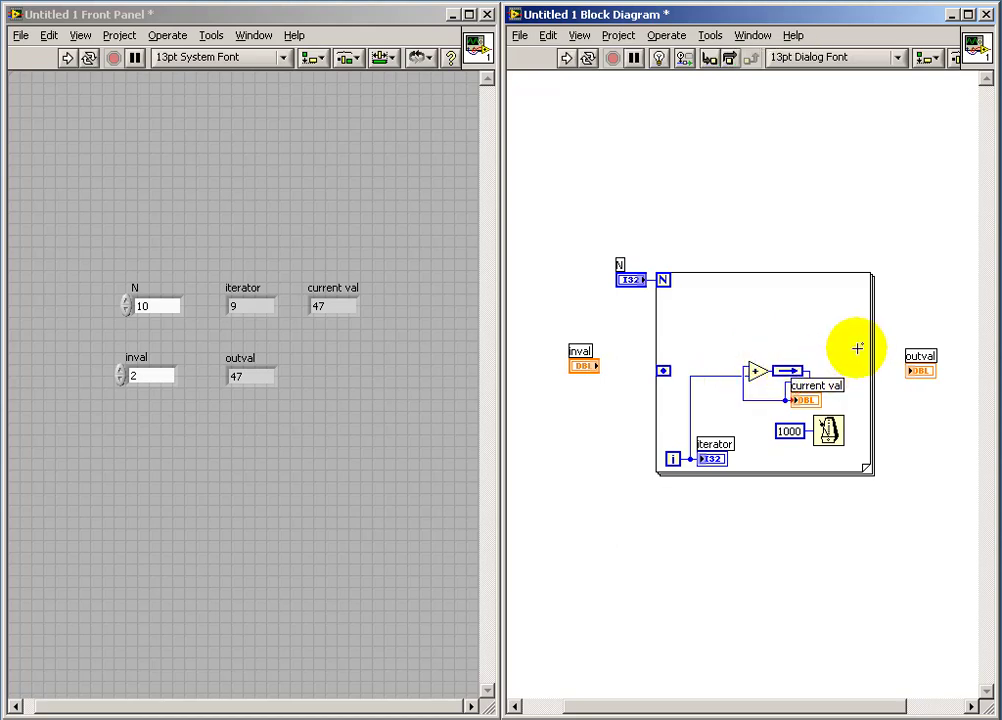
pyautogui.hotkey('ctrl', 'z')
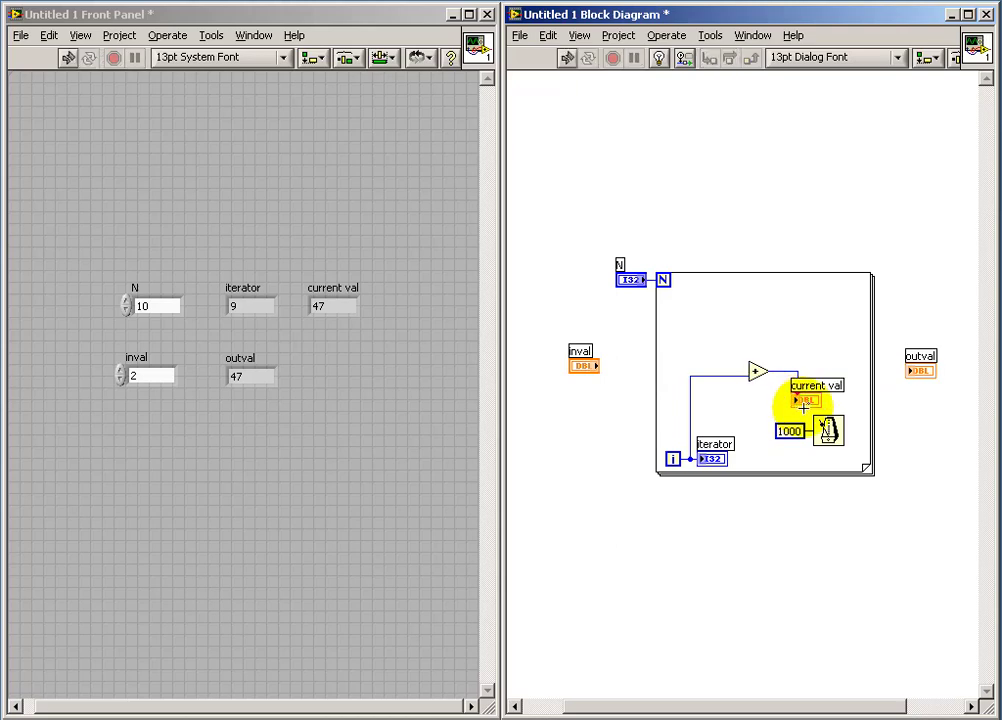
pyautogui.click(805, 400)
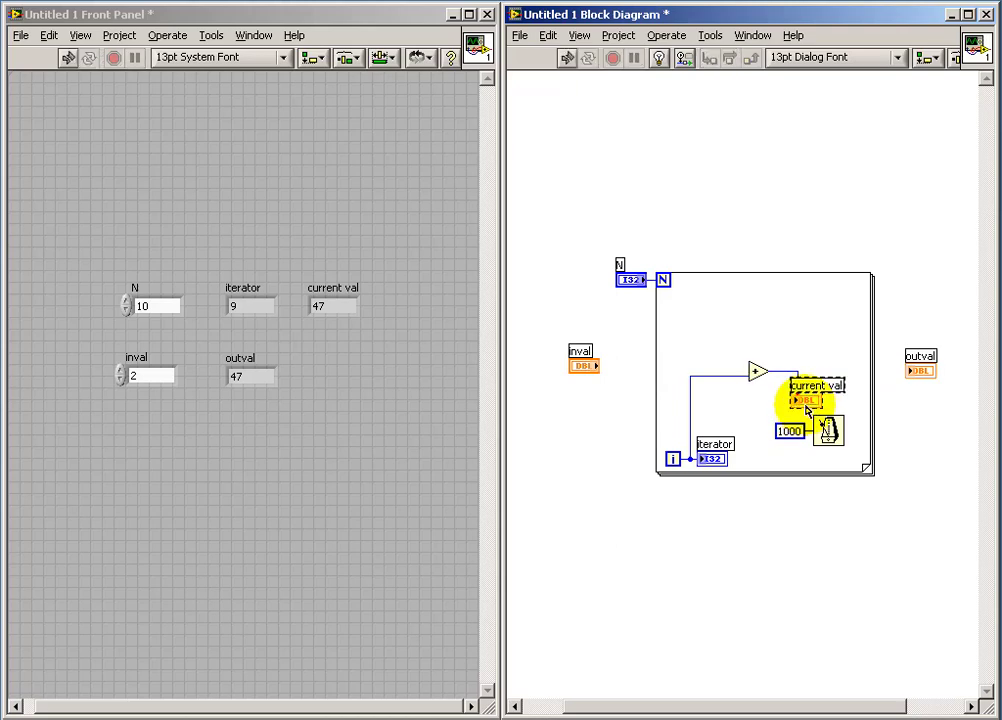
pyautogui.press('Delete')
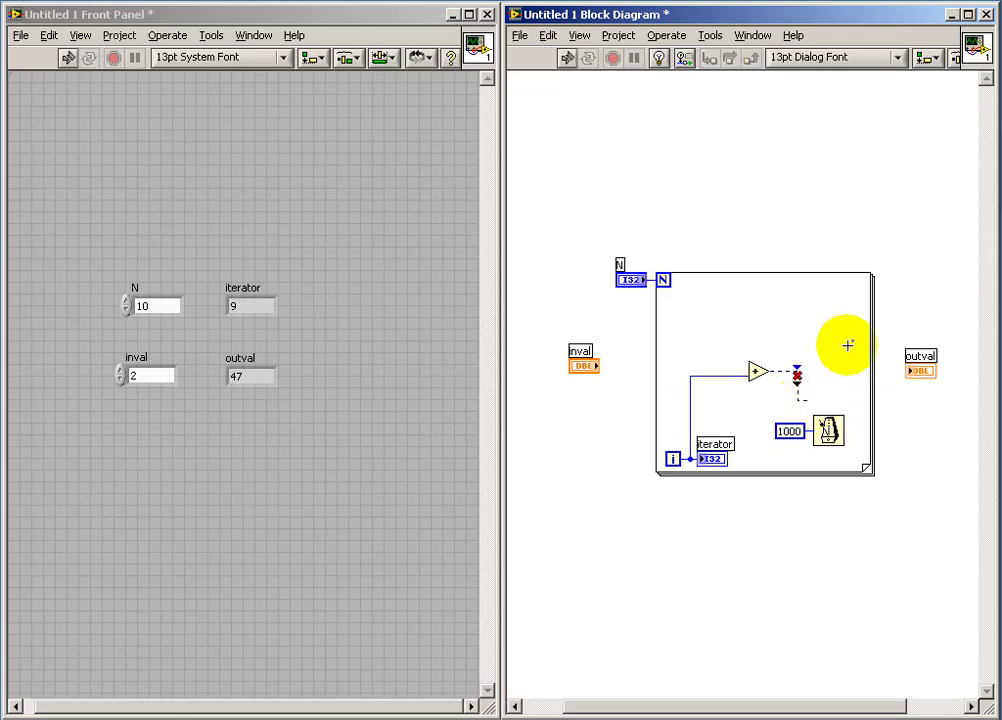
pyautogui.hotkey('ctrl', 'b')
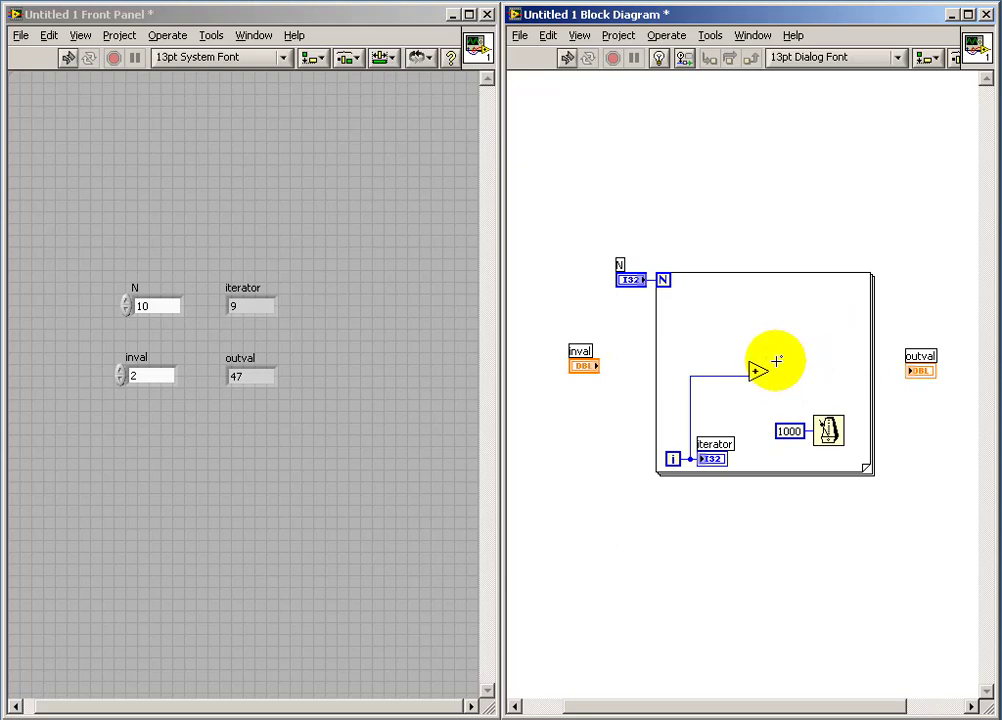
# - Loop the Add output back as a feedback node initialised from inval
pyautogui.click(771, 373)
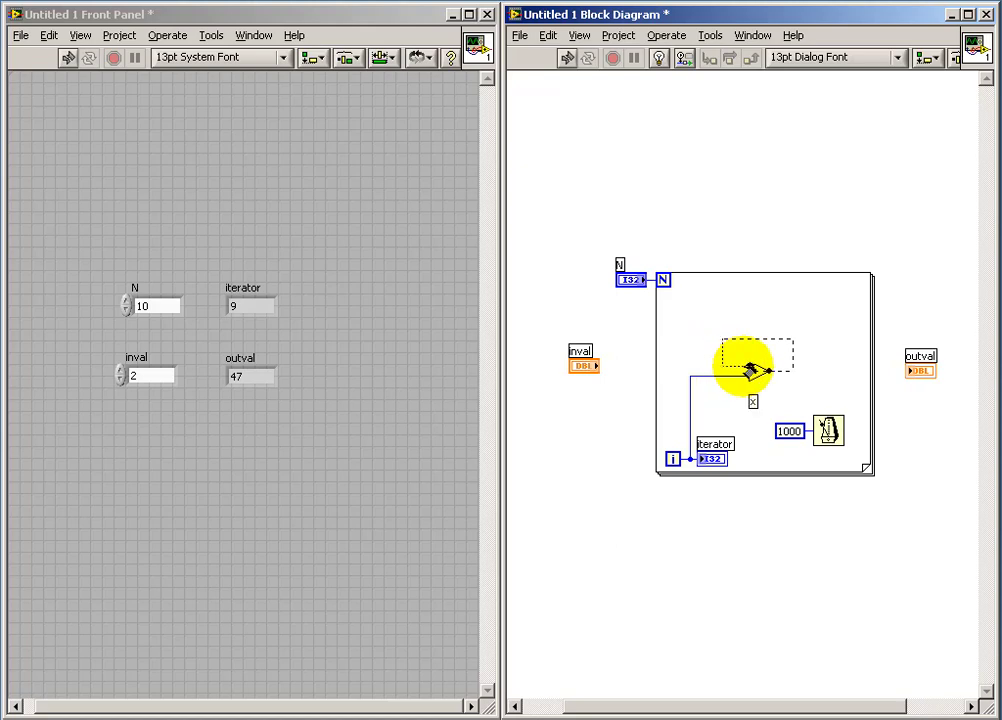
pyautogui.click(748, 372)
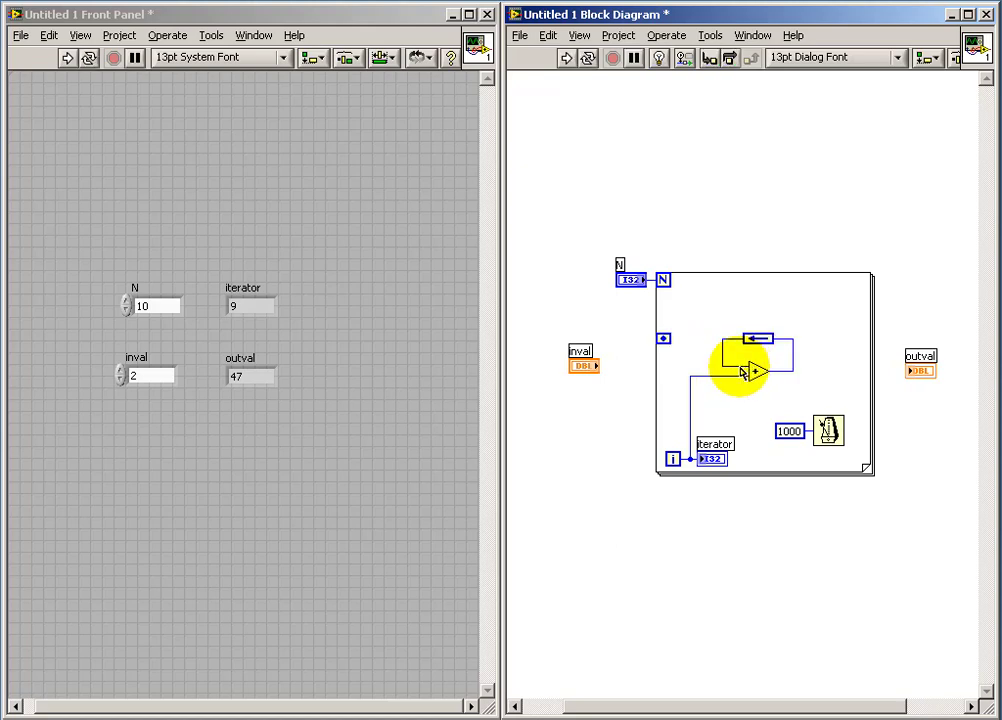
pyautogui.click(657, 370)
pyautogui.click(599, 366)
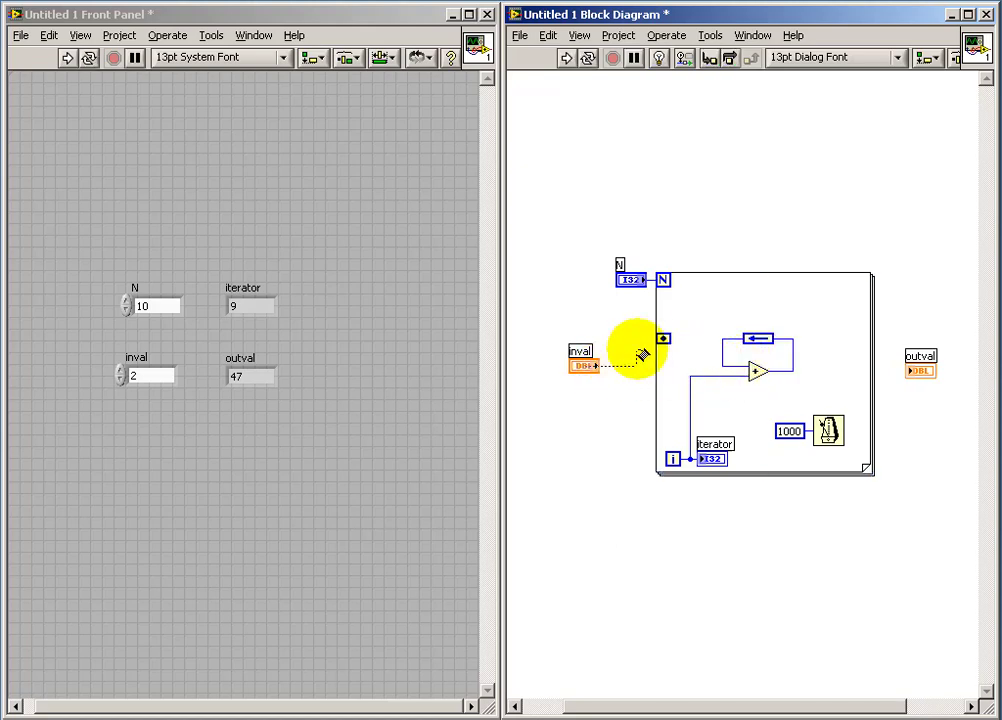
pyautogui.click(663, 338)
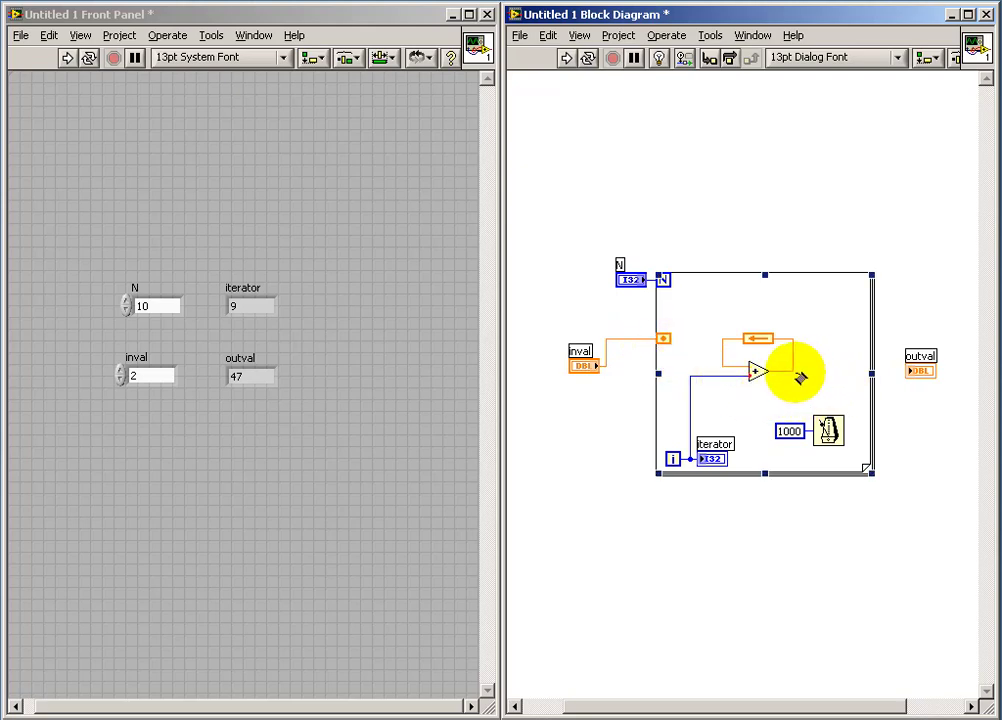
# - Wire the sum to outval through a non-indexing tunnel
pyautogui.click(799, 373)
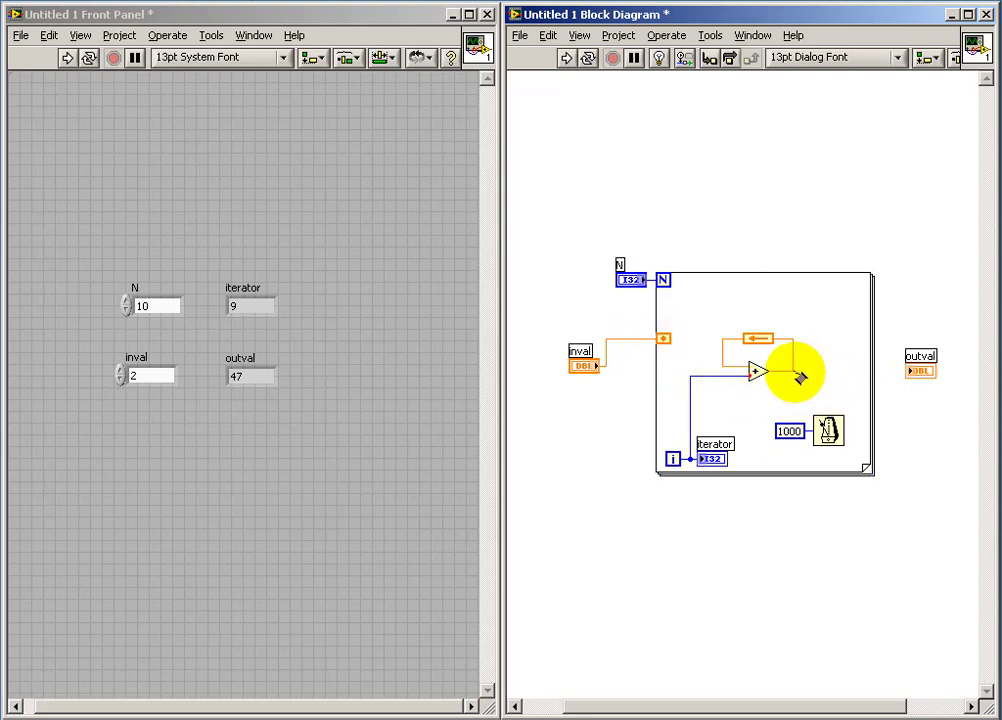
pyautogui.click(903, 373)
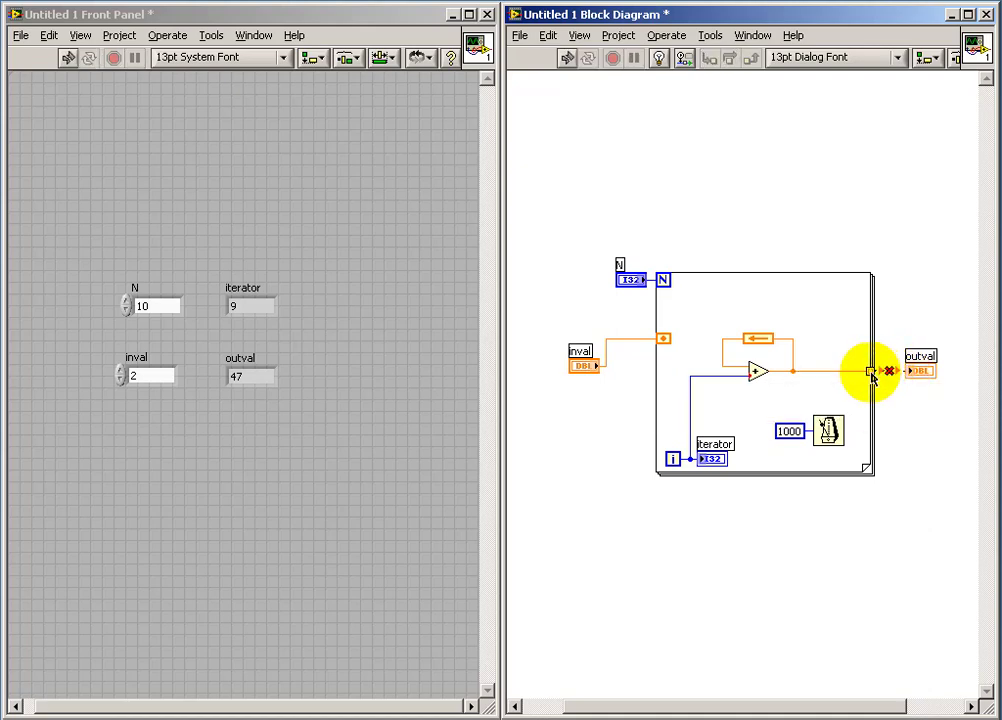
pyautogui.rightClick(873, 372)
pyautogui.click(859, 381)
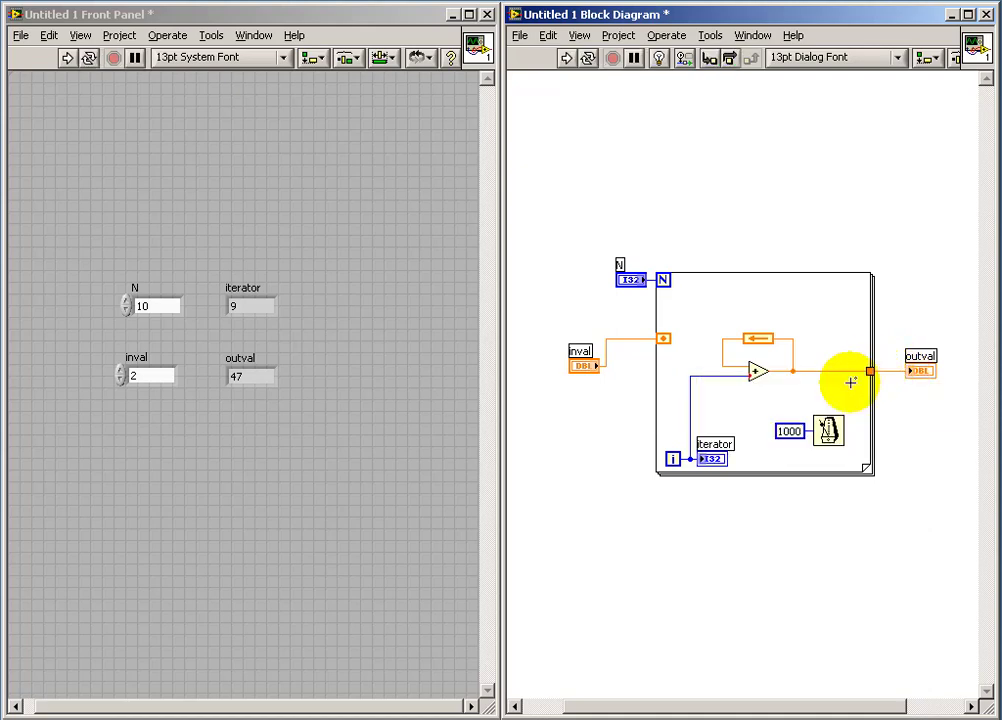
pyautogui.click(933, 422)
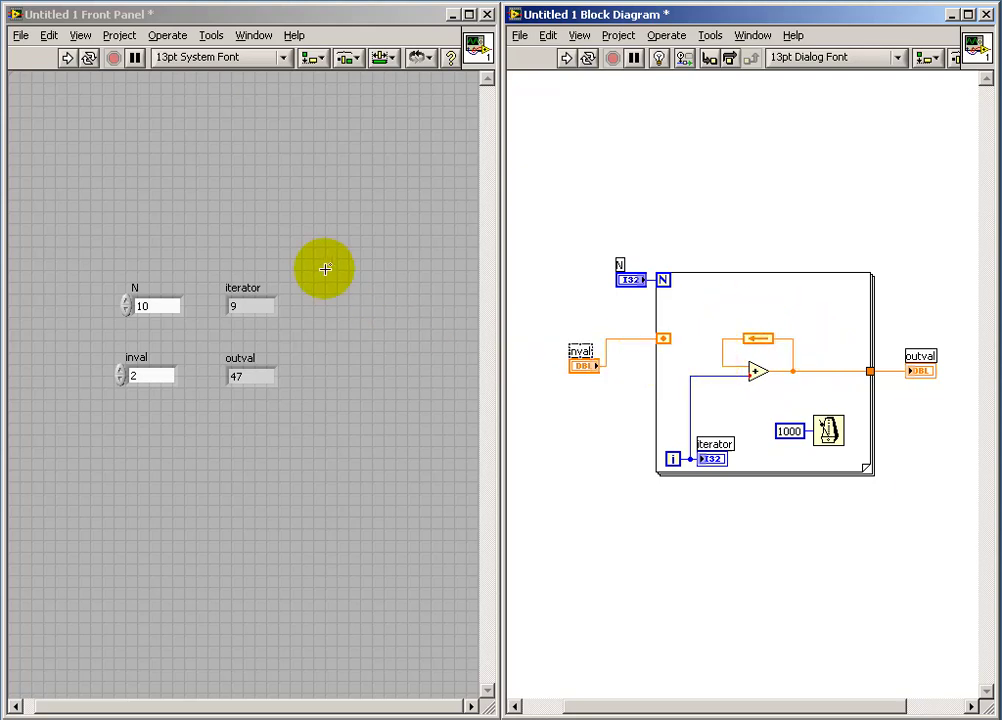
# - Run the feedback-node VI until iterator reaches 9 and outval shows 47
pyautogui.click(66, 58)
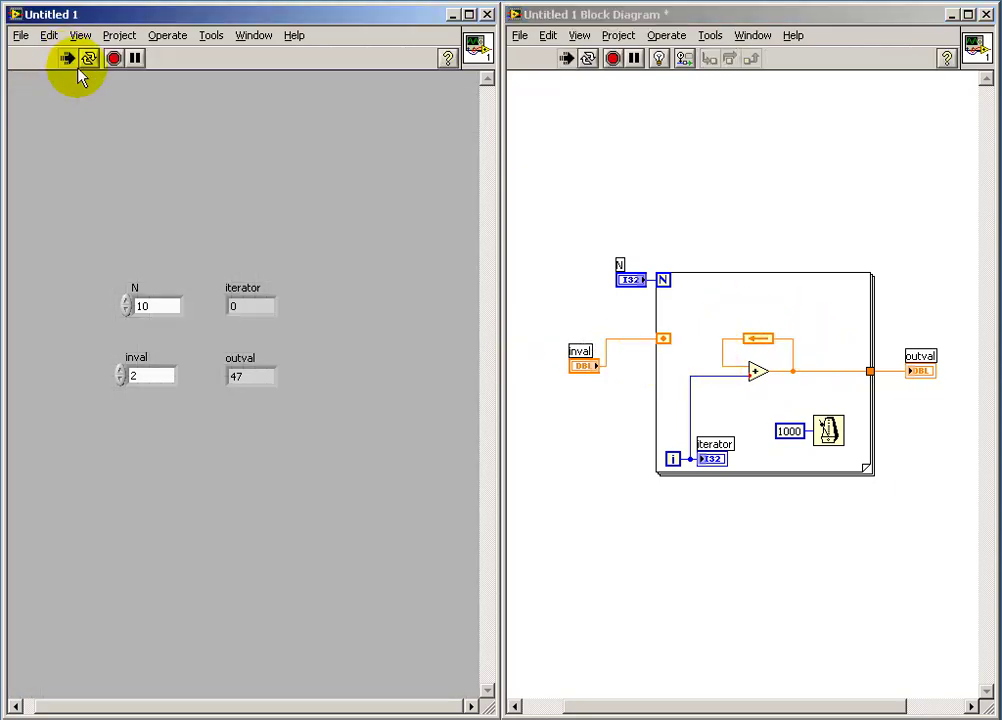